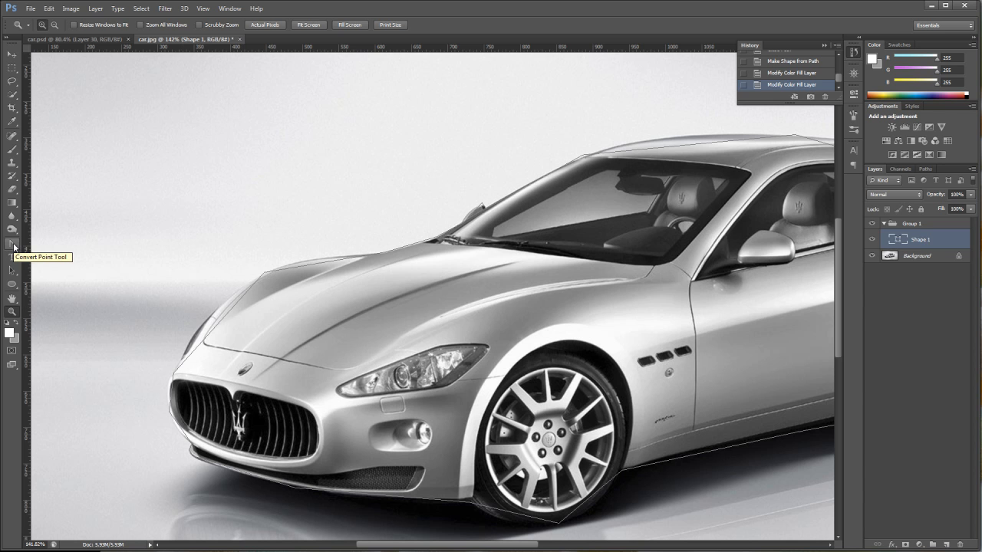
With the Convert Point Tool, turn the hood and windshield-base anchors of the car outline into smooth curves.
{"action": "left_click", "coordinate": [14, 246]}
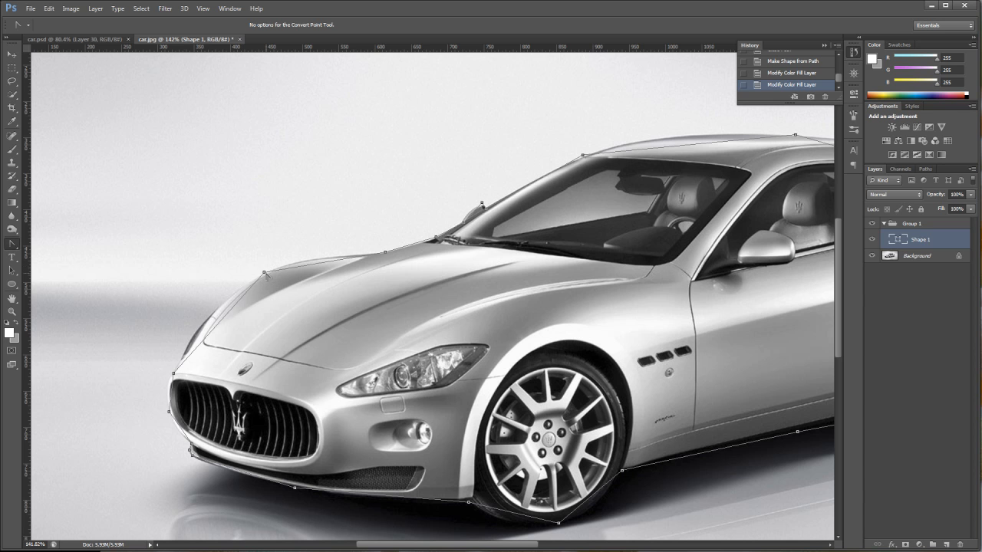
{"action": "left_click_drag", "start_coordinate": [264, 274], "coordinate": [314, 258]}
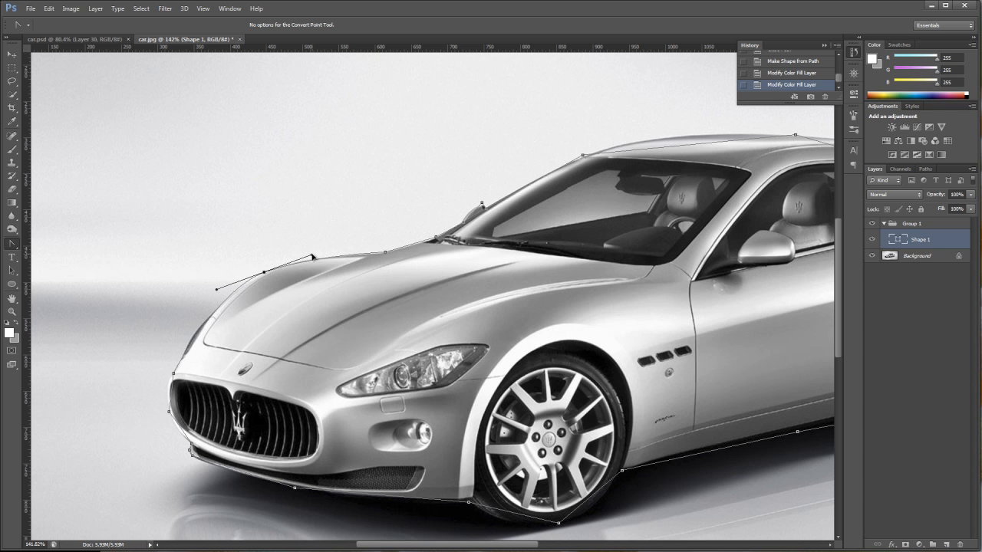
{"action": "left_click_drag", "start_coordinate": [313, 257], "coordinate": [312, 256]}
{"action": "left_click_drag", "start_coordinate": [436, 239], "coordinate": [447, 233]}
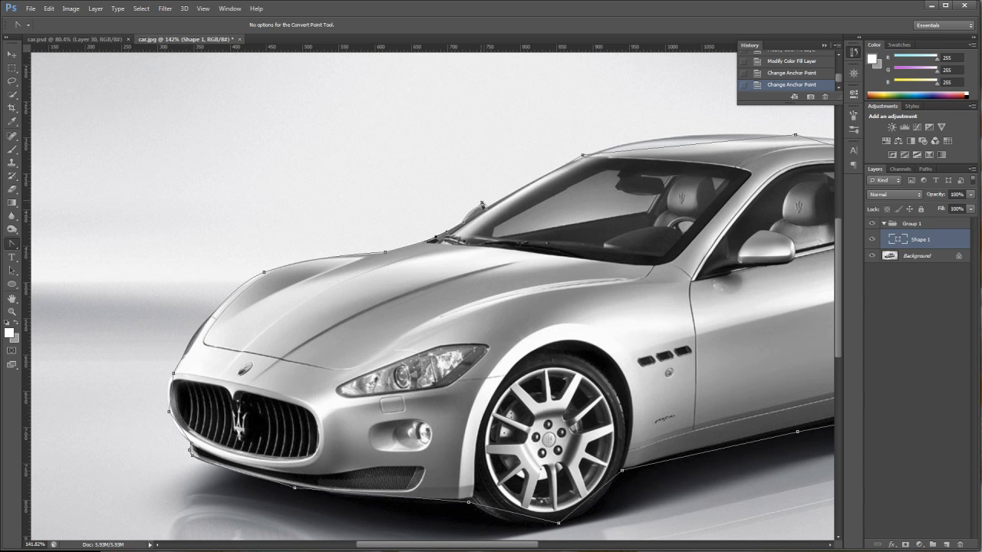
{"action": "left_click_drag", "start_coordinate": [483, 204], "coordinate": [489, 205]}
{"action": "left_click_drag", "start_coordinate": [488, 204], "coordinate": [490, 204]}
Smooth the outline anchors along the roof, rear deck, rear wheel and side sill to follow the car body.
{"action": "left_click_drag", "start_coordinate": [508, 548], "coordinate": [581, 548]}
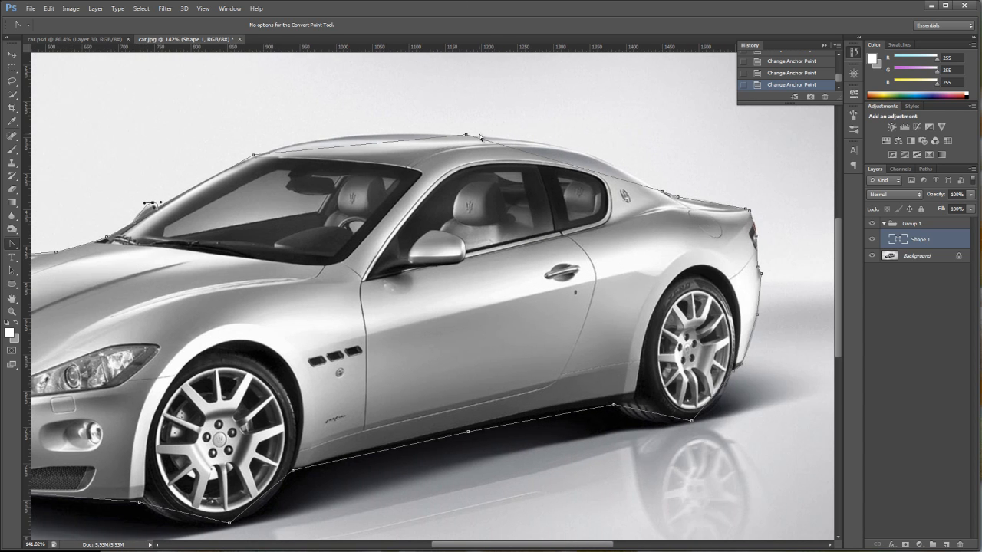
{"action": "left_click_drag", "start_coordinate": [466, 136], "coordinate": [598, 141]}
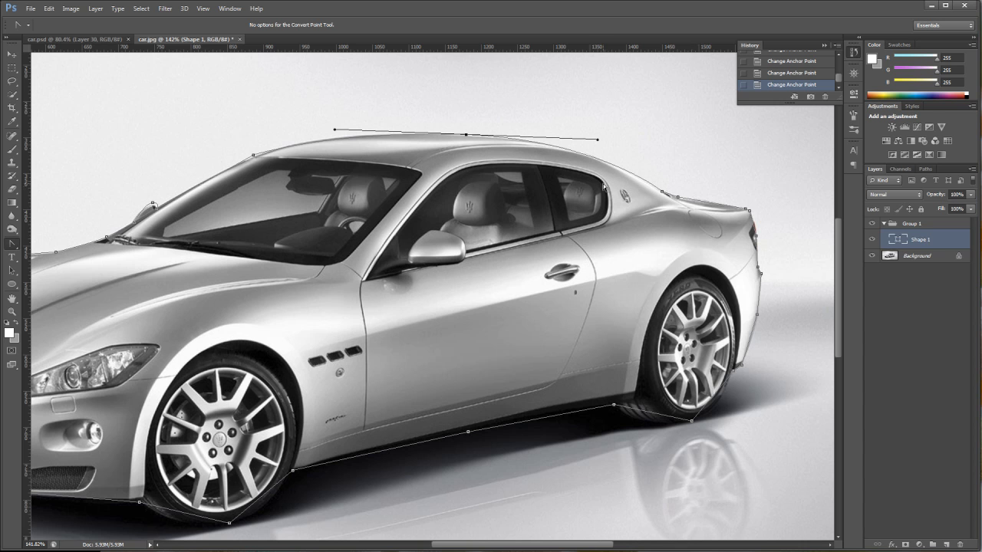
{"action": "left_click", "coordinate": [680, 199]}
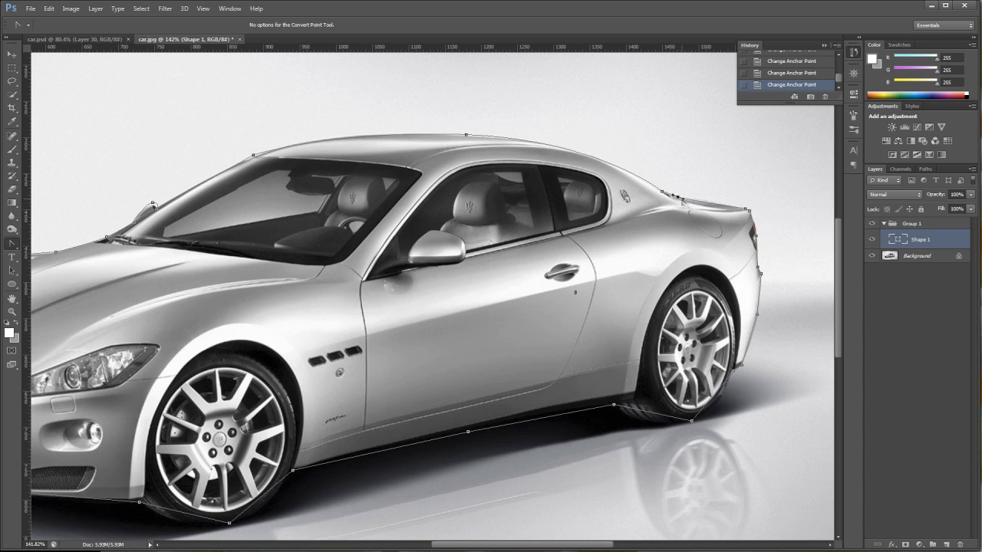
{"action": "left_click_drag", "start_coordinate": [750, 210], "coordinate": [756, 240]}
{"action": "left_click_drag", "start_coordinate": [691, 421], "coordinate": [653, 443]}
{"action": "left_click_drag", "start_coordinate": [468, 432], "coordinate": [444, 440]}
Smooth the outline anchors under the front wheel, along the lower bumper and at the grille corner.
{"action": "scroll", "coordinate": [355, 449], "scroll_direction": "down", "scroll_amount": 2}
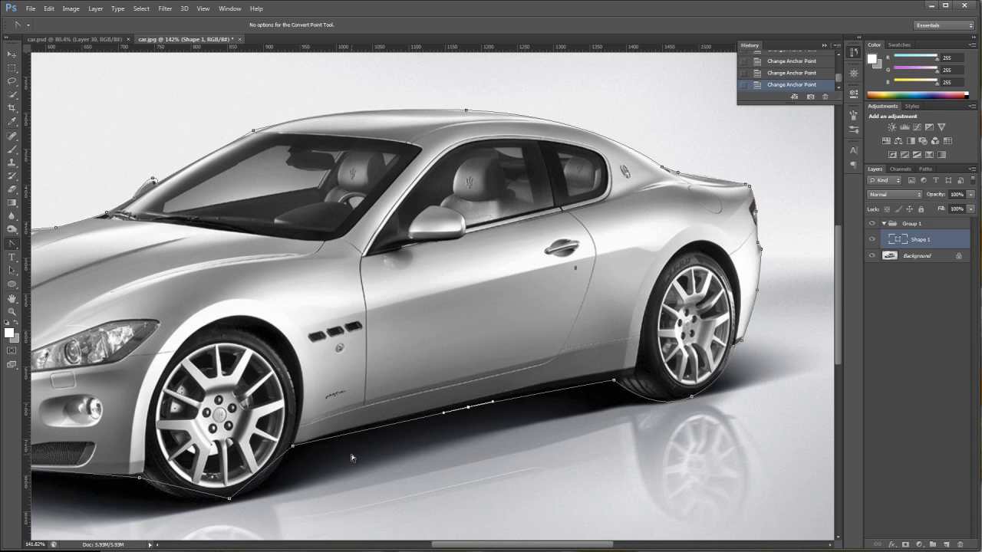
{"action": "left_click_drag", "start_coordinate": [229, 474], "coordinate": [175, 493]}
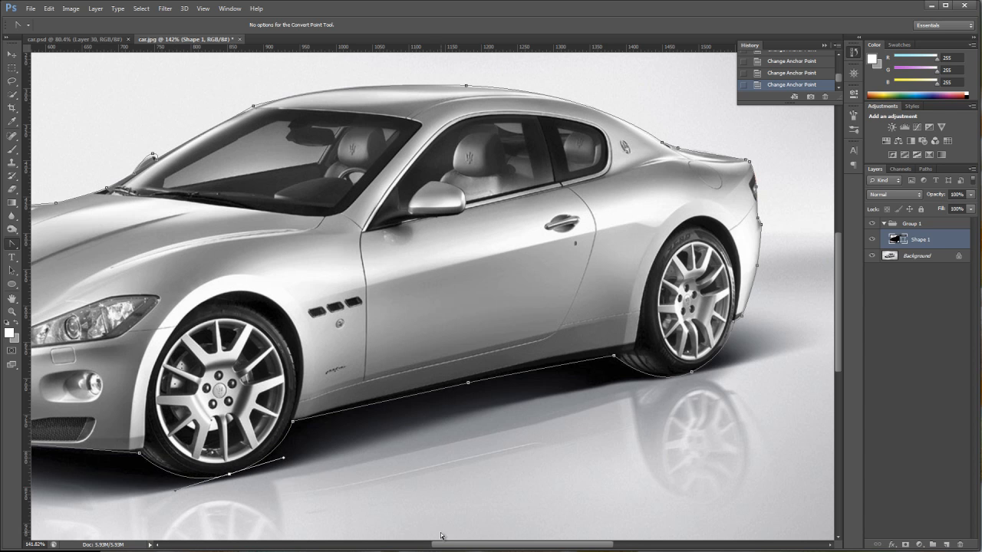
{"action": "left_click_drag", "start_coordinate": [452, 545], "coordinate": [373, 545]}
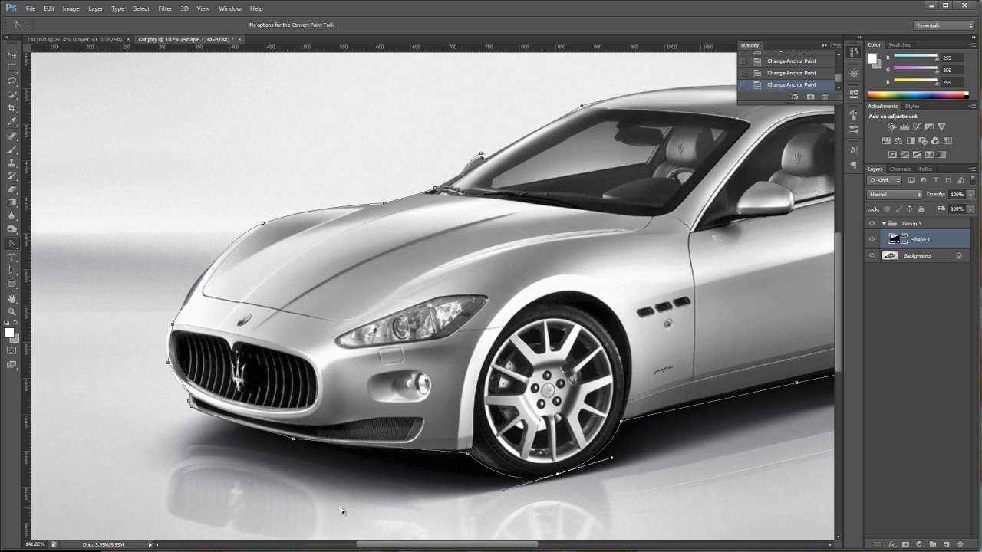
{"action": "left_click_drag", "start_coordinate": [293, 438], "coordinate": [256, 436]}
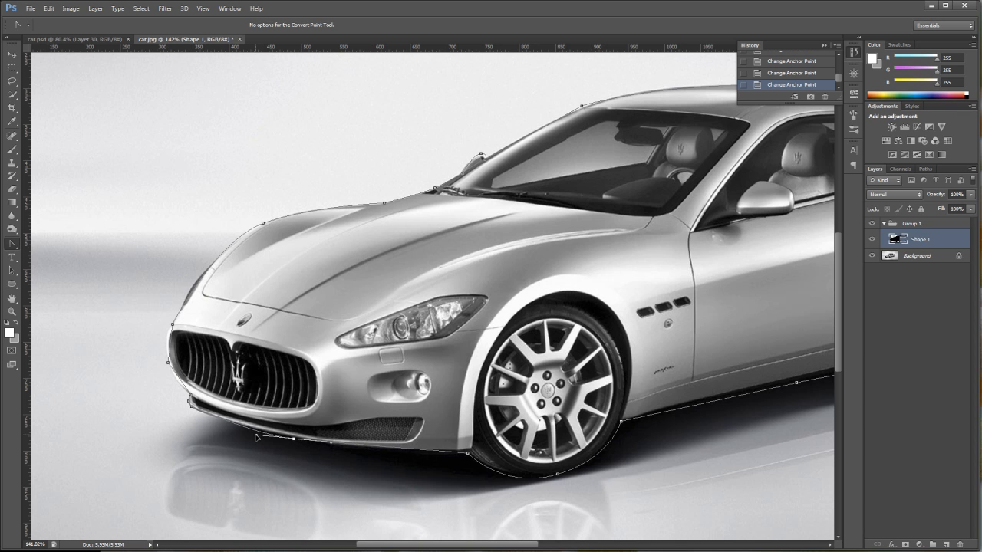
{"action": "left_click", "coordinate": [190, 400]}
{"action": "left_click_drag", "start_coordinate": [168, 362], "coordinate": [159, 335]}
Fit the image on screen and toggle the Background layer's visibility to preview the car silhouette shape.
{"action": "double_click", "coordinate": [11, 298]}
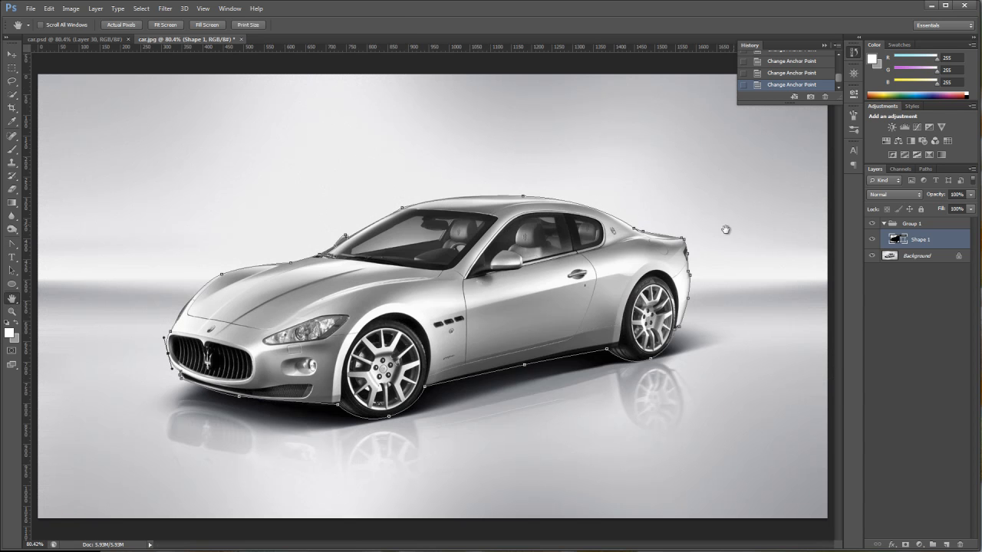
{"action": "left_click", "coordinate": [872, 256]}
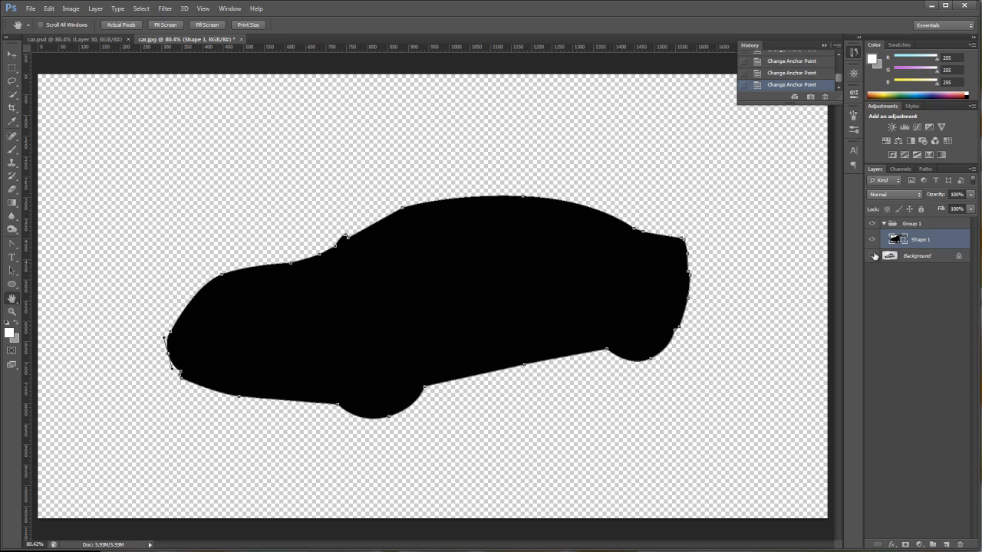
{"action": "left_click", "coordinate": [872, 257]}
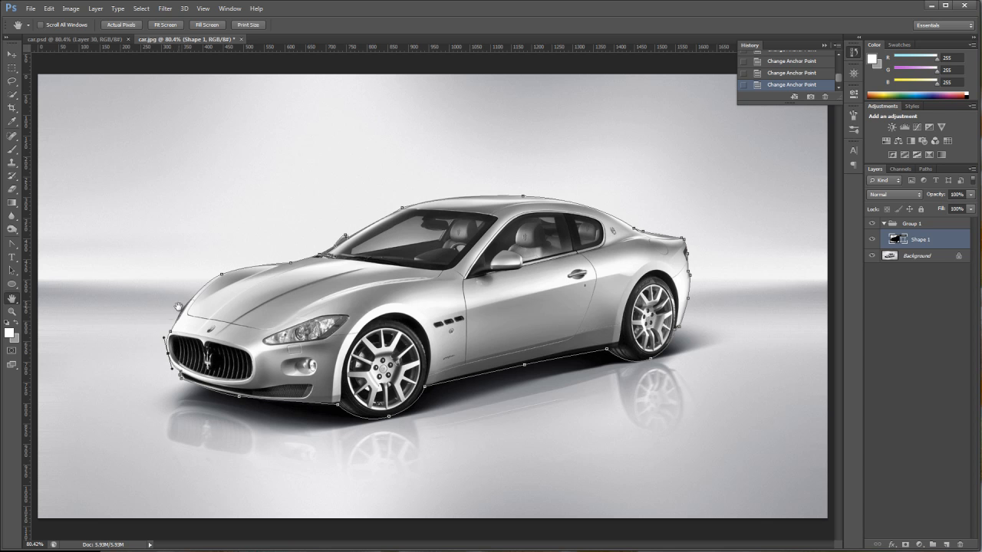
Duplicate the Background layer and hide the original Background.
{"action": "left_click", "coordinate": [911, 257]}
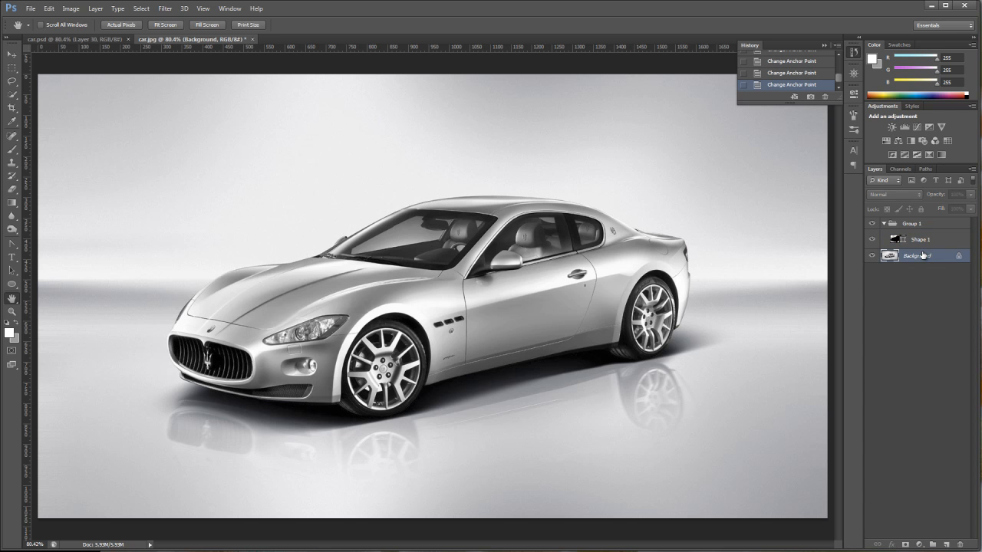
{"action": "left_click_drag", "start_coordinate": [934, 259], "coordinate": [948, 543]}
{"action": "left_click", "coordinate": [873, 270]}
Lower the Background copy's opacity to 59% and toggle its visibility off and on.
{"action": "left_click", "coordinate": [971, 194]}
{"action": "left_click_drag", "start_coordinate": [968, 209], "coordinate": [950, 209]}
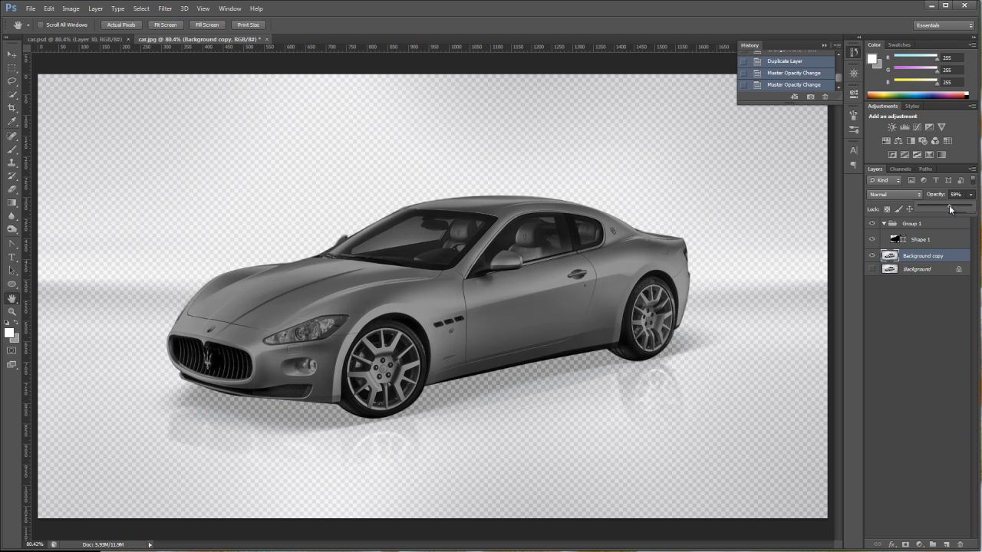
{"action": "left_click", "coordinate": [913, 241]}
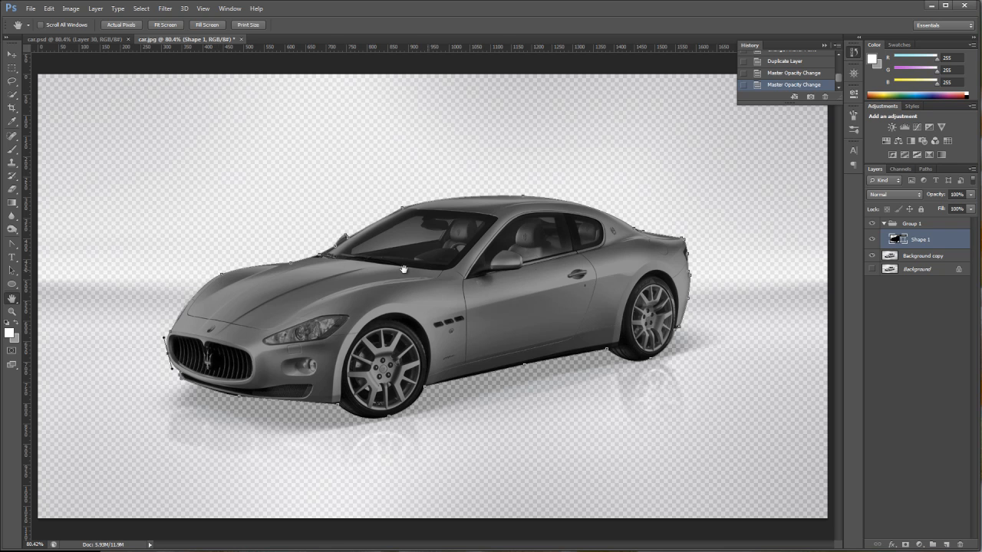
{"action": "left_click", "coordinate": [872, 255]}
{"action": "left_click", "coordinate": [873, 255]}
Set the Background copy's opacity back to 100%.
{"action": "left_click", "coordinate": [925, 258]}
{"action": "left_click", "coordinate": [970, 194]}
{"action": "mouse_move", "coordinate": [971, 208]}
{"action": "left_mouse_down"}
{"action": "mouse_move", "coordinate": [952, 209]}
{"action": "mouse_move", "coordinate": [973, 209]}
{"action": "left_mouse_up"}
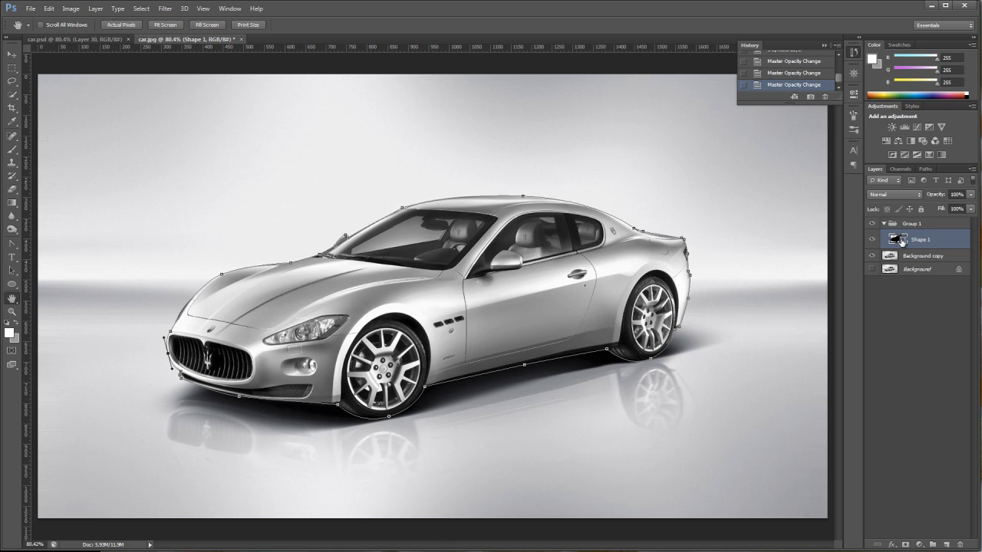
Zoom into the car's front and nudge the hood anchor slightly with the Direct Selection Tool.
{"action": "left_click", "coordinate": [12, 312]}
{"action": "left_click_drag", "start_coordinate": [168, 213], "coordinate": [439, 380]}
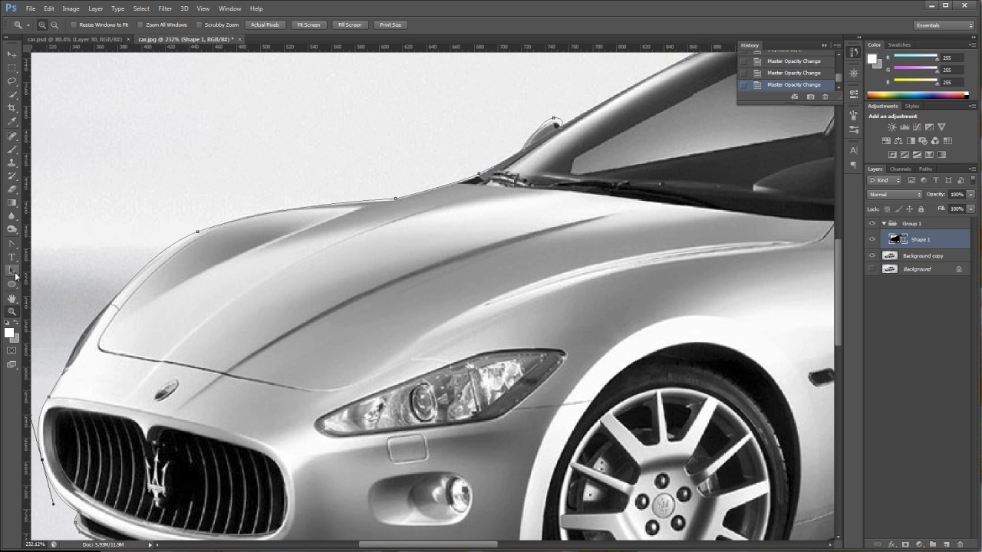
{"action": "left_click", "coordinate": [14, 271]}
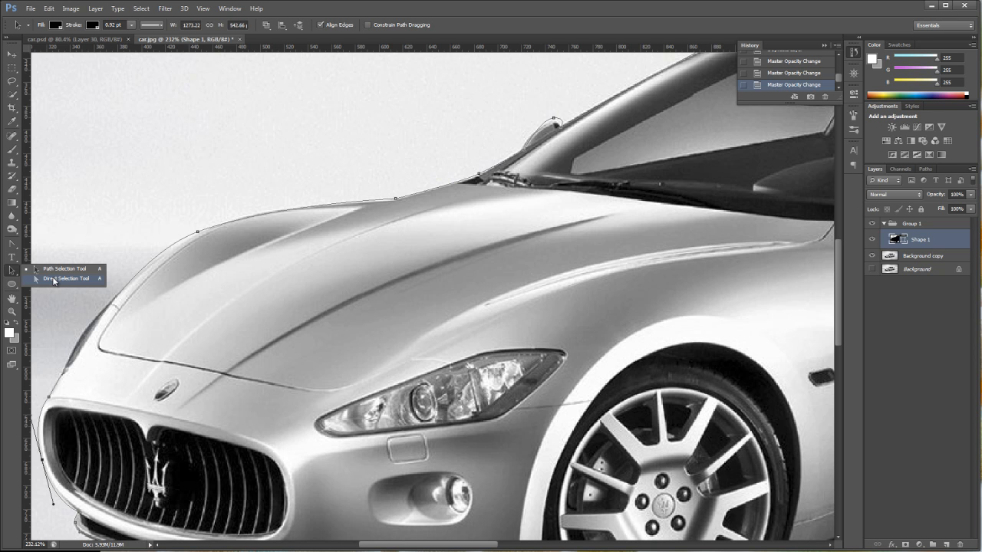
{"action": "left_click", "coordinate": [53, 279]}
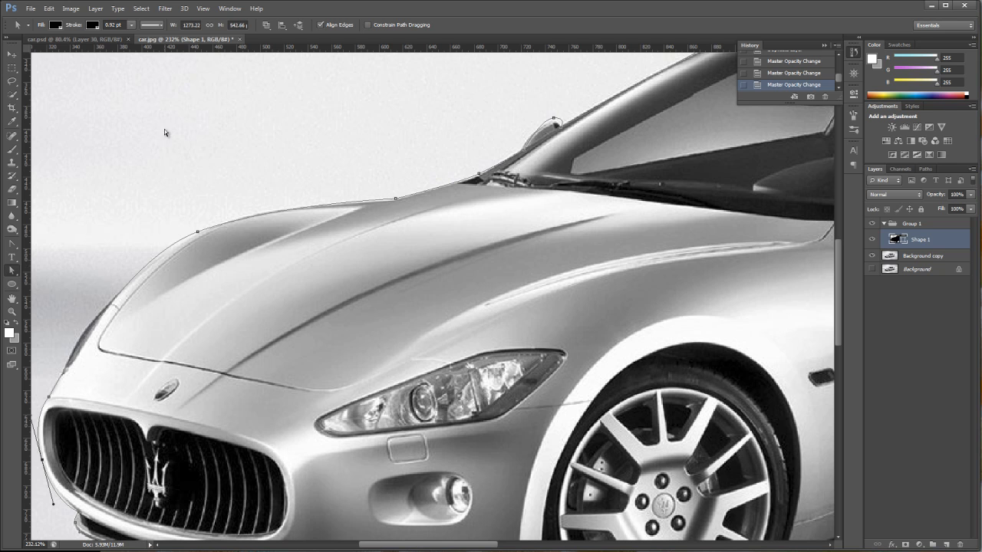
{"action": "left_click", "coordinate": [197, 232]}
{"action": "mouse_move", "coordinate": [199, 234]}
{"action": "left_mouse_down"}
{"action": "mouse_move", "coordinate": [191, 216]}
{"action": "mouse_move", "coordinate": [201, 234]}
{"action": "left_mouse_up"}
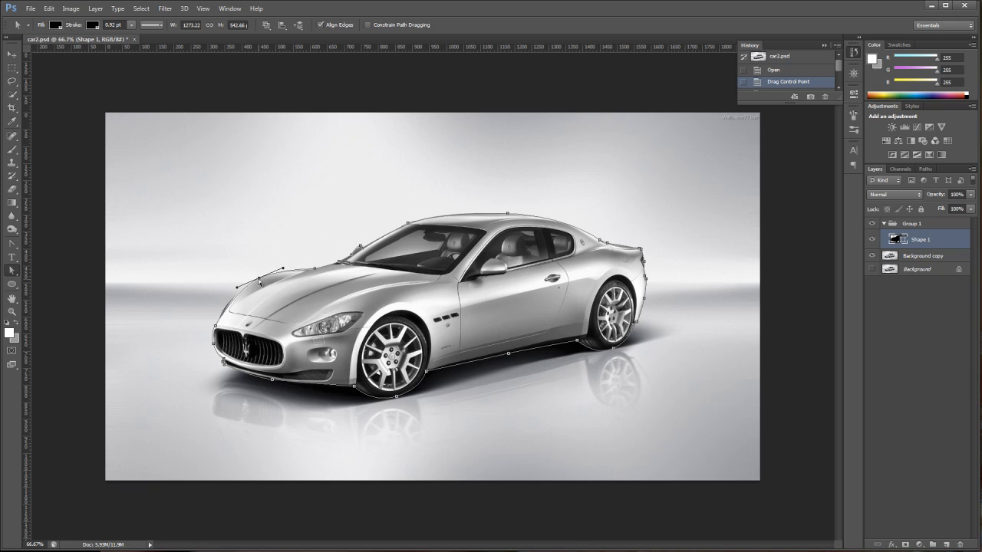
Adjust the hood anchor and its adjoining path segment slightly with the Direct Selection Tool.
{"action": "left_click_drag", "start_coordinate": [258, 276], "coordinate": [261, 280]}
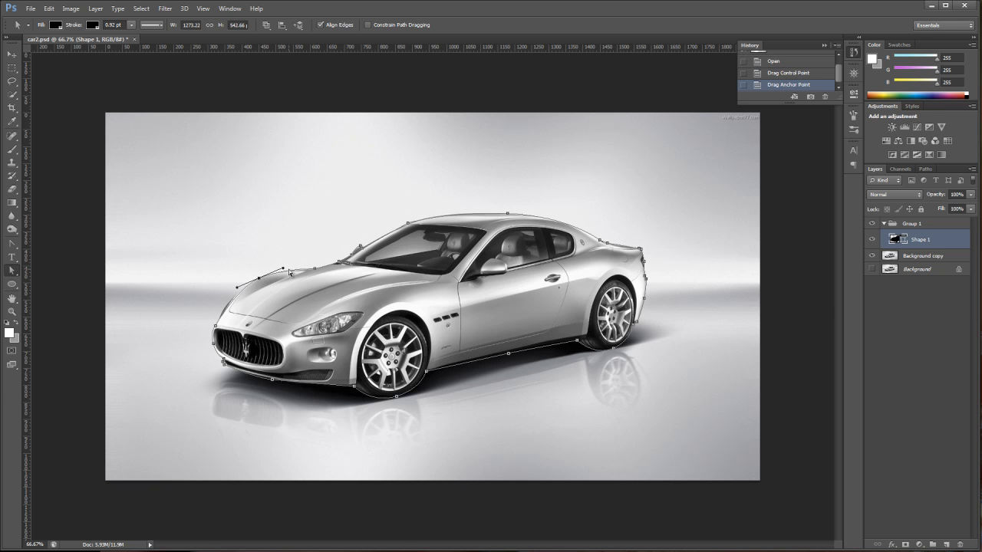
{"action": "mouse_move", "coordinate": [283, 269]}
{"action": "left_mouse_down"}
{"action": "mouse_move", "coordinate": [283, 261]}
{"action": "mouse_move", "coordinate": [290, 272]}
{"action": "left_mouse_up"}
{"action": "left_click_drag", "start_coordinate": [289, 272], "coordinate": [290, 273]}
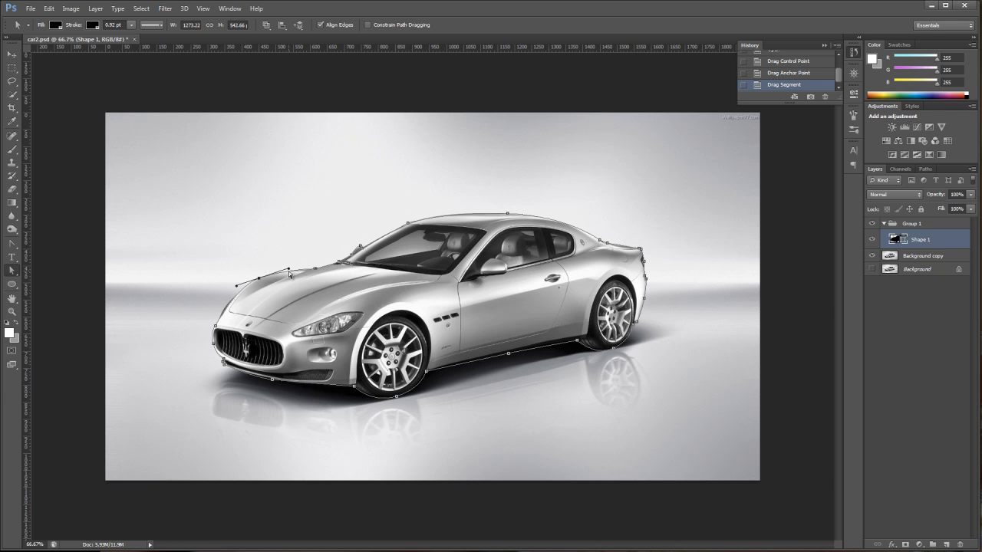
Zoom into the hood and reshape its curve by dragging the hood anchor and its direction handles.
{"action": "left_click", "coordinate": [12, 311]}
{"action": "left_click_drag", "start_coordinate": [160, 166], "coordinate": [460, 405]}
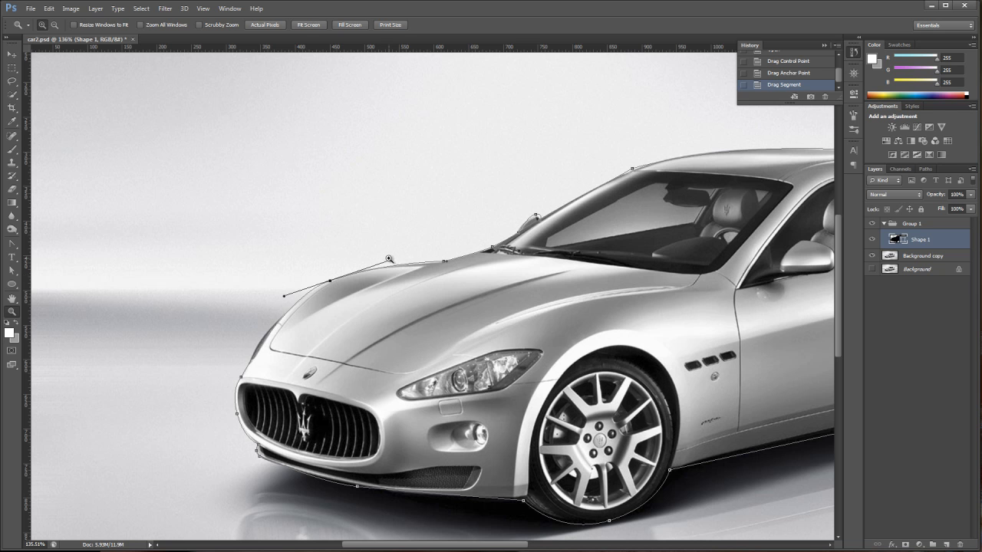
{"action": "left_click", "coordinate": [12, 271]}
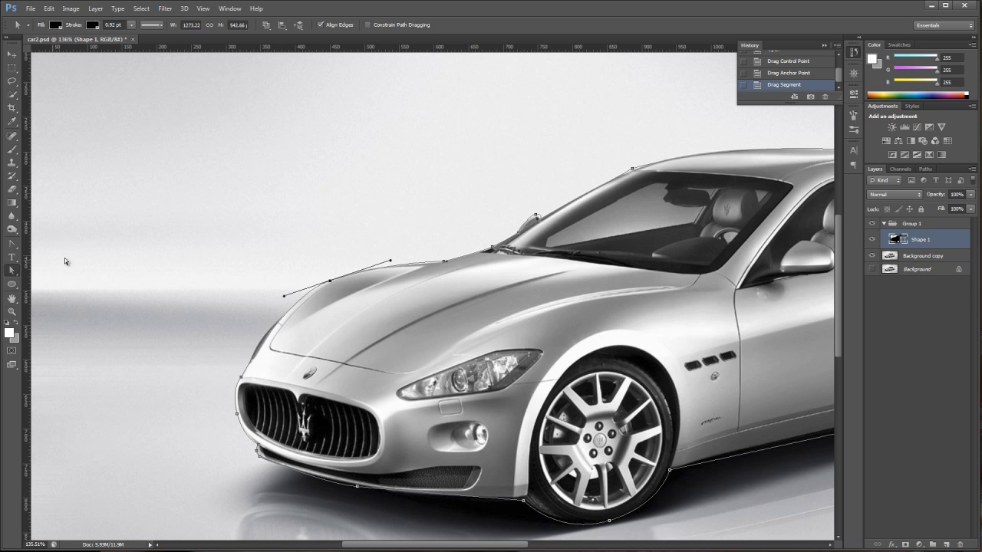
{"action": "mouse_move", "coordinate": [391, 263]}
{"action": "left_mouse_down"}
{"action": "mouse_move", "coordinate": [432, 254]}
{"action": "mouse_move", "coordinate": [396, 259]}
{"action": "left_mouse_up"}
{"action": "left_click_drag", "start_coordinate": [330, 282], "coordinate": [325, 262]}
{"action": "left_click_drag", "start_coordinate": [389, 240], "coordinate": [350, 237]}
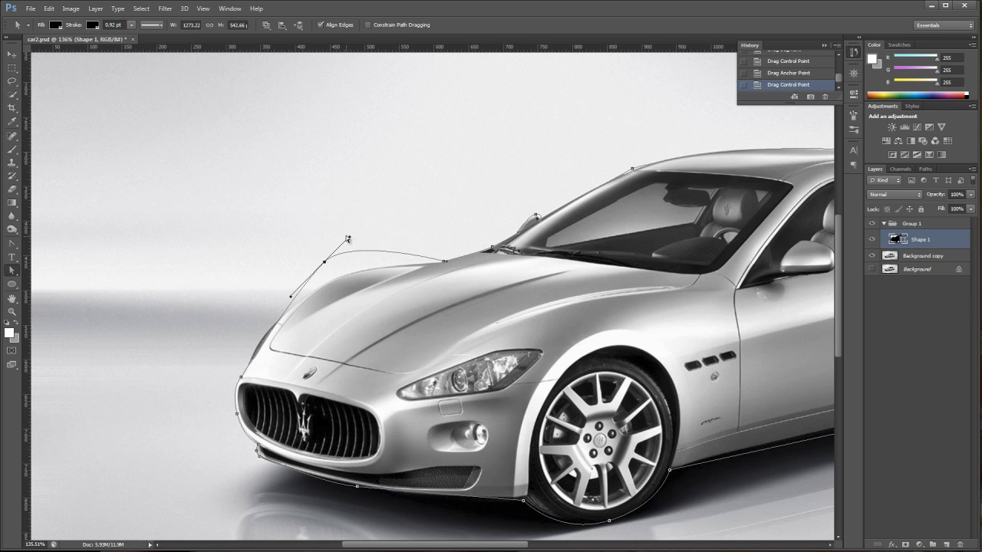
{"action": "left_click_drag", "start_coordinate": [349, 238], "coordinate": [393, 238]}
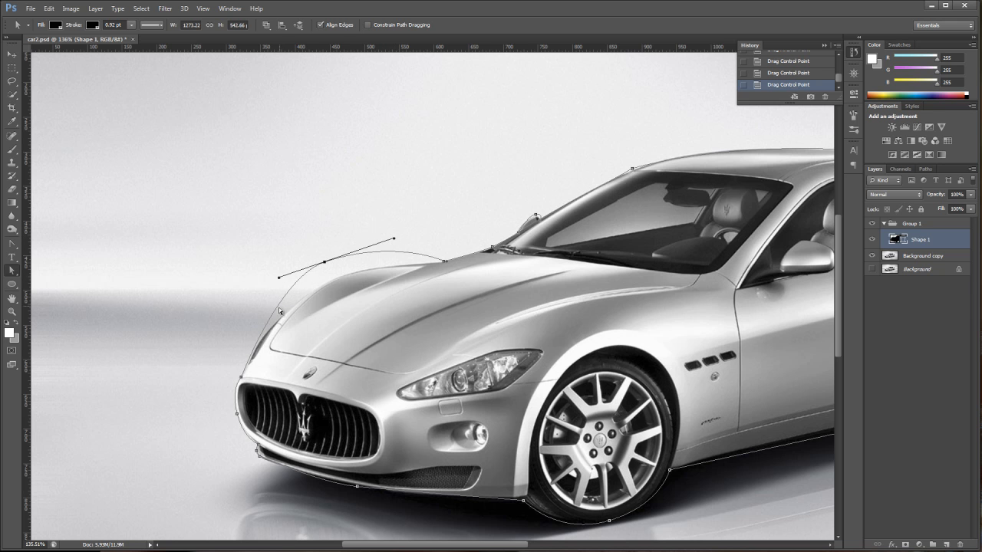
{"action": "left_click_drag", "start_coordinate": [325, 264], "coordinate": [331, 279]}
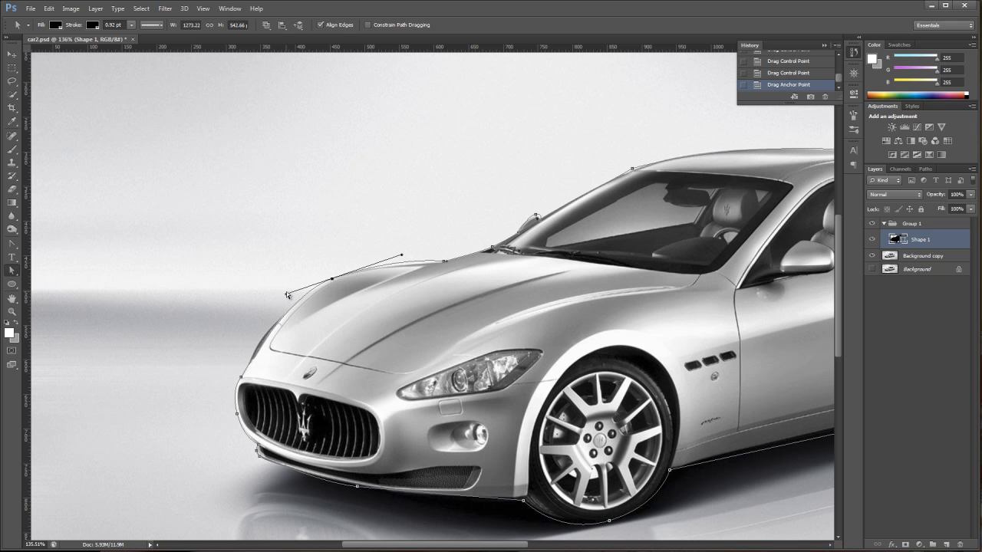
{"action": "left_click_drag", "start_coordinate": [285, 293], "coordinate": [266, 308]}
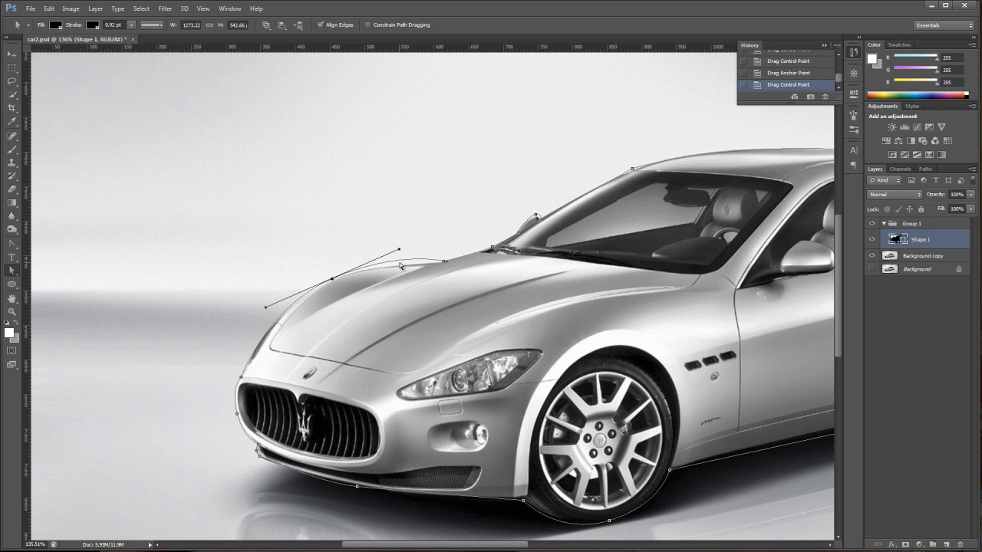
Move one hood direction handle independently of the other and reselect the neighbouring hood anchors.
{"action": "key", "text": "alt"}
{"action": "left_click_drag", "start_coordinate": [400, 252], "coordinate": [398, 260]}
{"action": "left_click", "coordinate": [443, 261]}
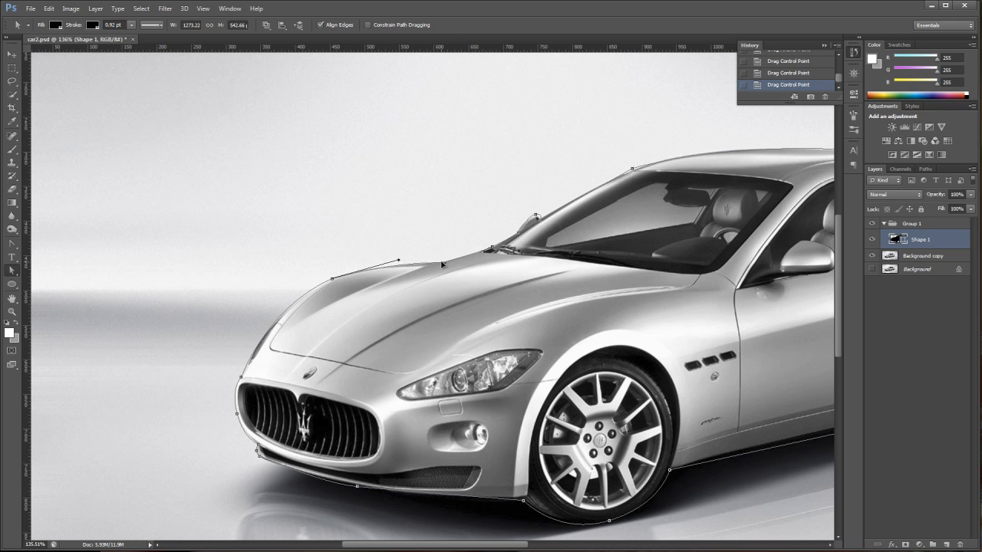
{"action": "left_click_drag", "start_coordinate": [441, 262], "coordinate": [443, 261]}
{"action": "left_click", "coordinate": [332, 278]}
{"action": "left_click", "coordinate": [443, 262]}
With the Add Anchor Point Tool, add three anchors along the front fender edge, then switch to Direct Selection.
{"action": "left_click", "coordinate": [17, 250]}
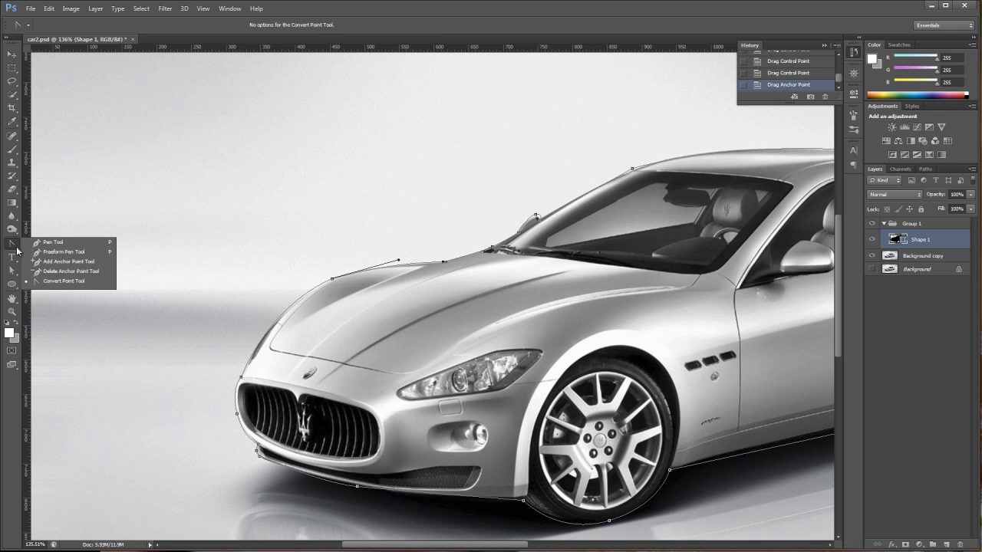
{"action": "left_click", "coordinate": [77, 262]}
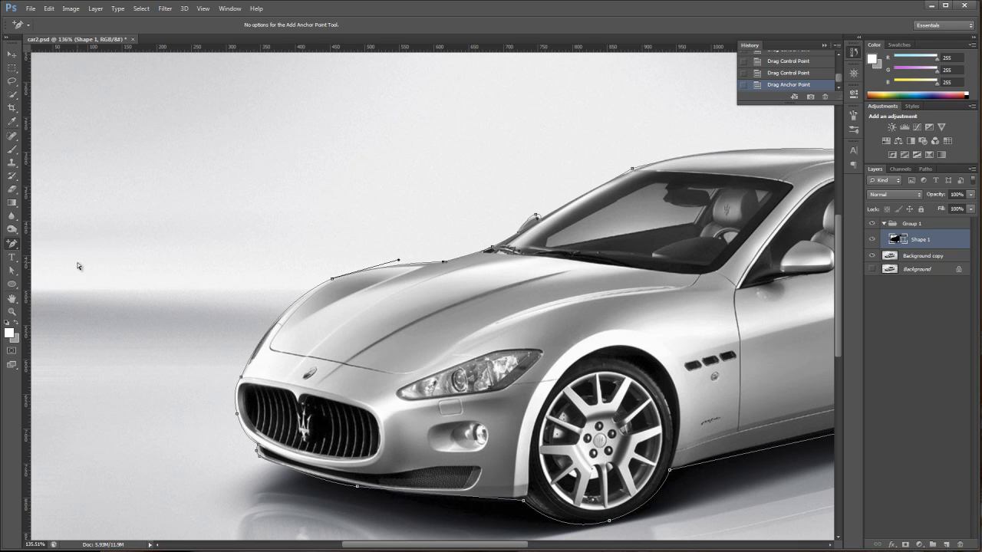
{"action": "left_click", "coordinate": [248, 369]}
{"action": "left_click", "coordinate": [283, 320]}
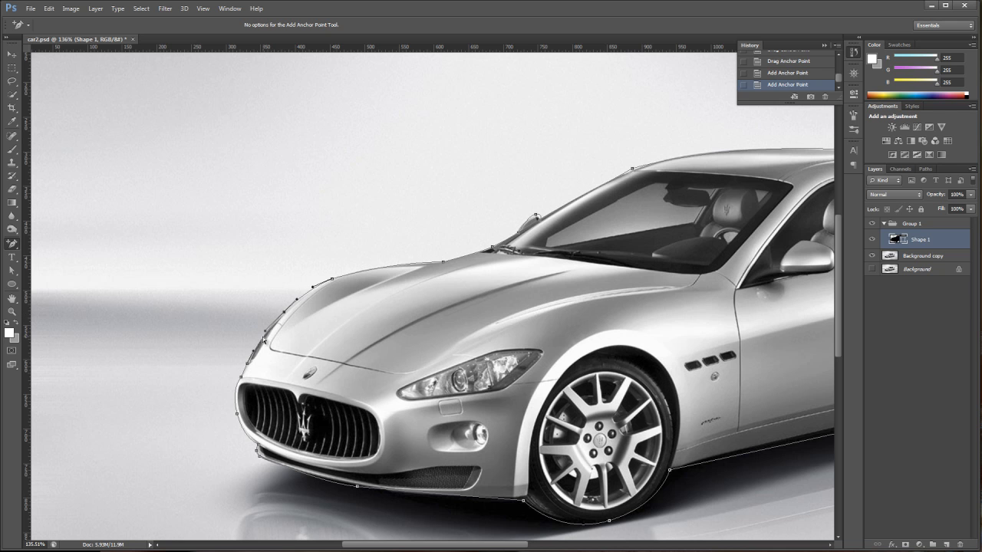
{"action": "left_click", "coordinate": [265, 343]}
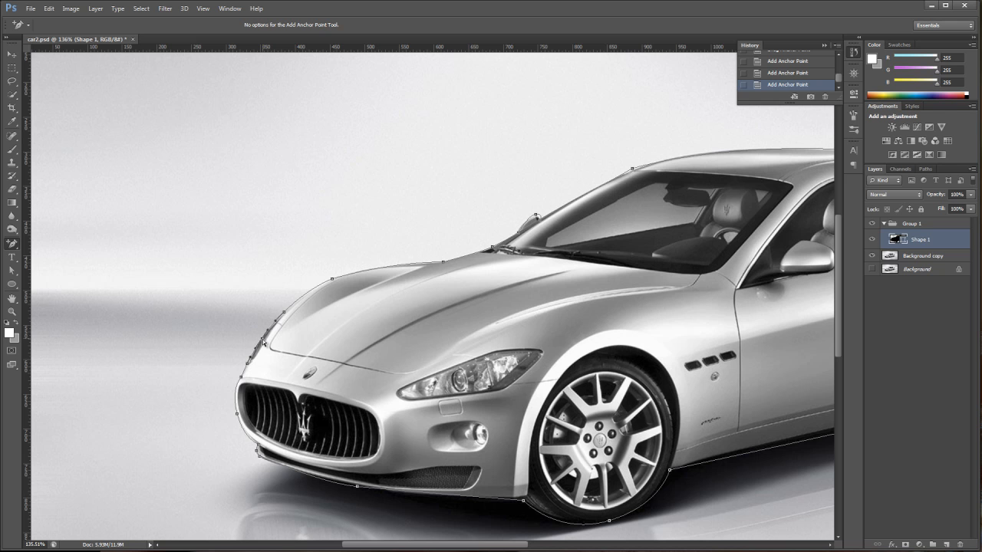
{"action": "left_click", "coordinate": [18, 274]}
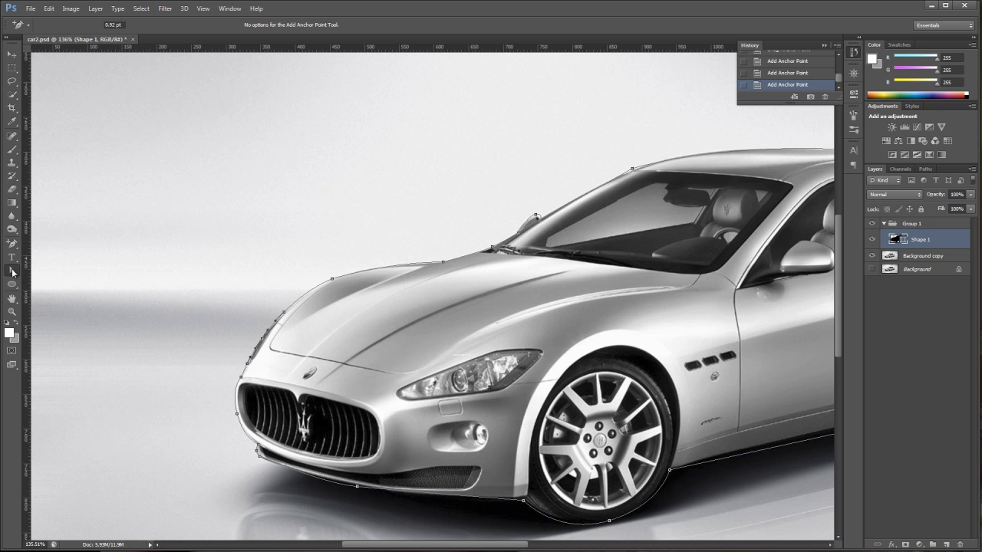
Position the newly added front fender anchors along the car's front edge, nudging one slightly left.
{"action": "left_click", "coordinate": [287, 318]}
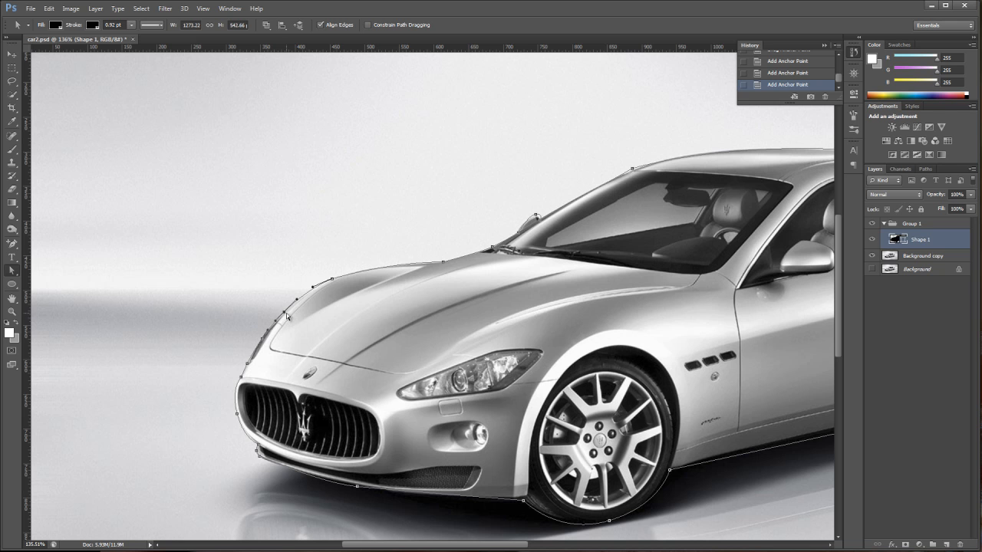
{"action": "left_click_drag", "start_coordinate": [285, 313], "coordinate": [288, 316]}
{"action": "left_click", "coordinate": [247, 368]}
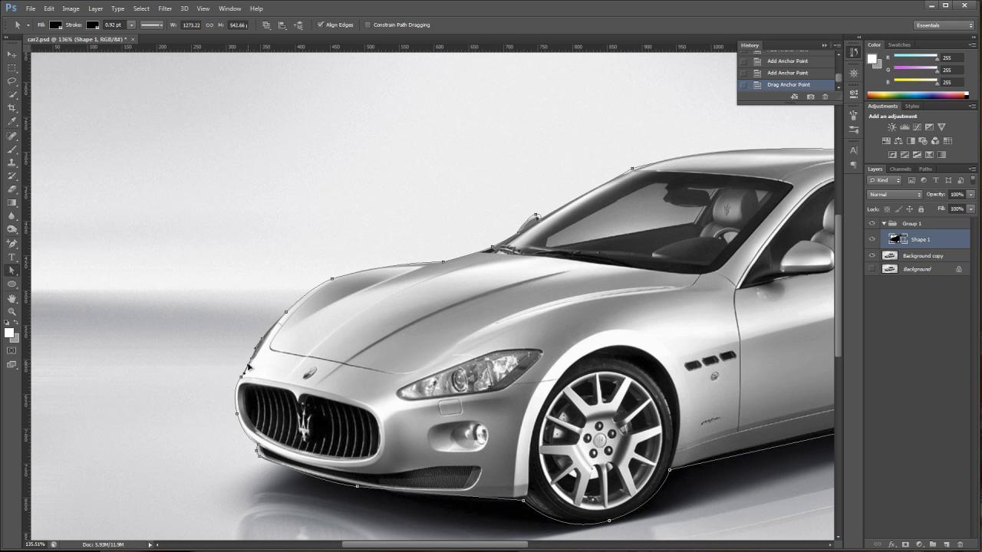
{"action": "left_click_drag", "start_coordinate": [247, 368], "coordinate": [244, 373]}
{"action": "left_click_drag", "start_coordinate": [262, 340], "coordinate": [262, 339]}
{"action": "key", "text": "Left"}
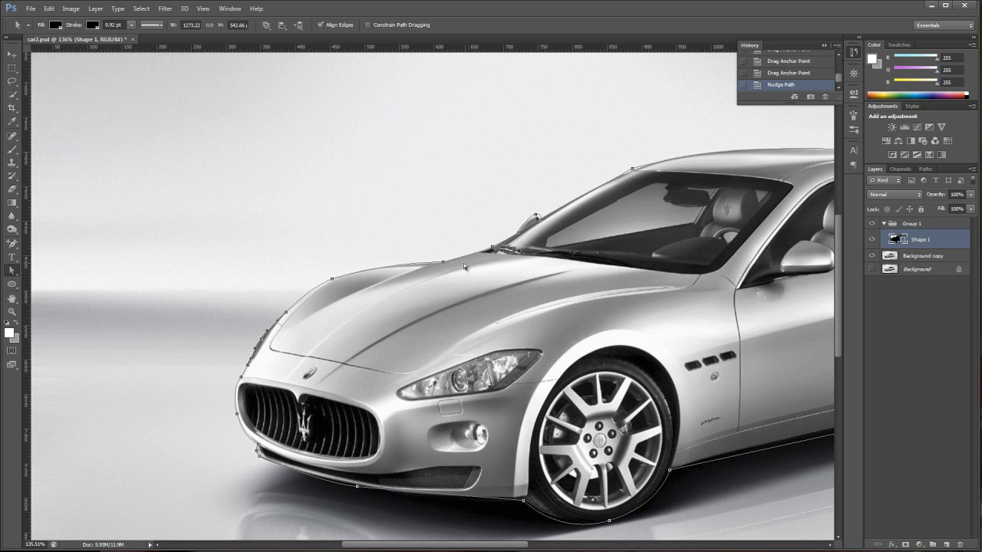
Adjust the hood-top anchor and the windshield-base anchor so the path follows the body outline.
{"action": "left_click", "coordinate": [442, 262]}
{"action": "left_click_drag", "start_coordinate": [439, 264], "coordinate": [429, 269]}
{"action": "left_click", "coordinate": [494, 249]}
{"action": "left_click_drag", "start_coordinate": [494, 249], "coordinate": [491, 250]}
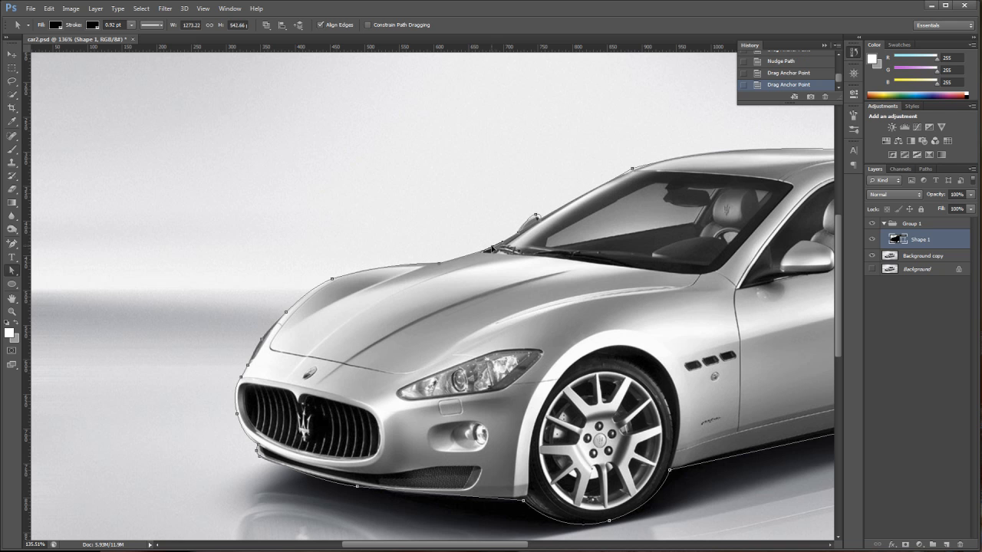
Reposition the anchors around the windshield pillar and nudge them up to match the body edge.
{"action": "left_click", "coordinate": [537, 216]}
{"action": "left_click_drag", "start_coordinate": [539, 217], "coordinate": [537, 215]}
{"action": "left_click_drag", "start_coordinate": [535, 218], "coordinate": [536, 217]}
{"action": "left_click_drag", "start_coordinate": [521, 221], "coordinate": [522, 220]}
{"action": "key", "text": "Up"}
{"action": "key", "text": "Up"}
Reshape the roof curve by moving the roof anchor and dragging its direction handle, then nudge it upward.
{"action": "left_click", "coordinate": [634, 173]}
{"action": "left_click_drag", "start_coordinate": [634, 174], "coordinate": [633, 170]}
{"action": "left_click_drag", "start_coordinate": [711, 147], "coordinate": [689, 144]}
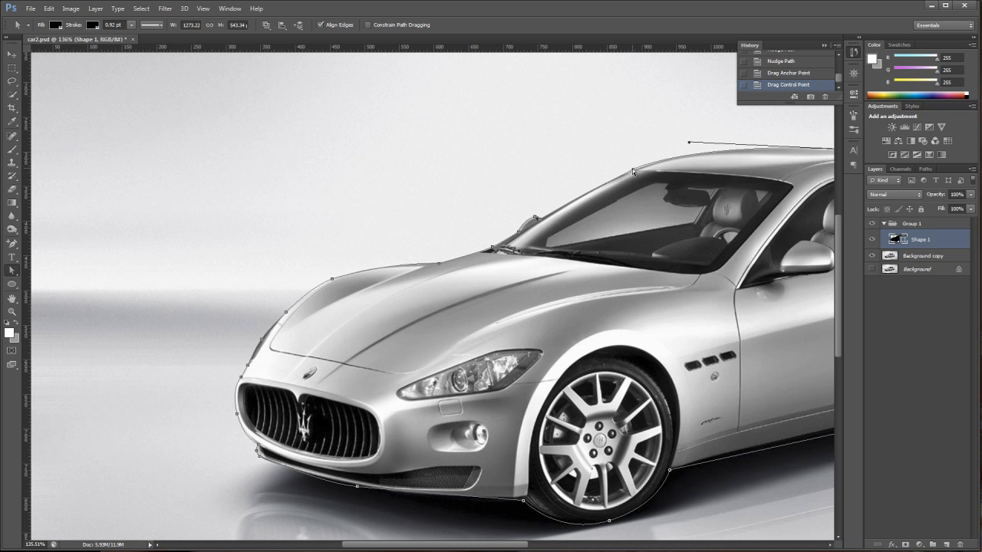
{"action": "key", "text": "Up"}
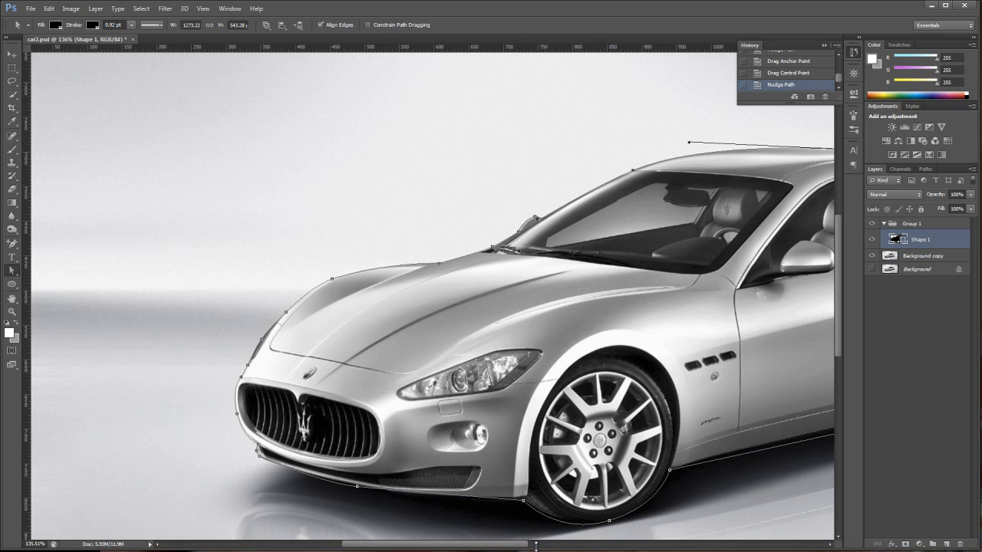
Adjust the rear roof anchor's direction handle so the roofline follows the car's top.
{"action": "left_click_drag", "start_coordinate": [513, 542], "coordinate": [597, 546]}
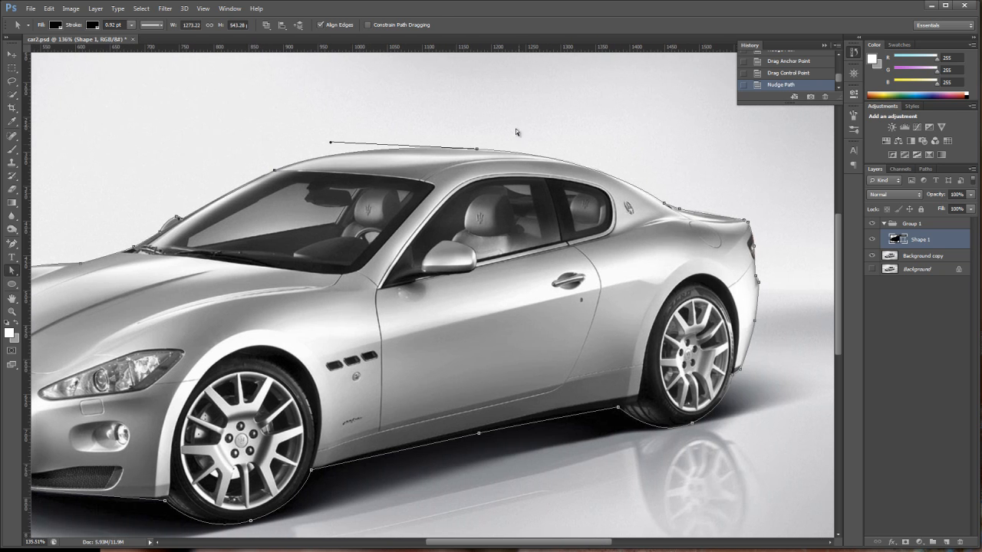
{"action": "left_click", "coordinate": [477, 150]}
{"action": "left_click_drag", "start_coordinate": [610, 158], "coordinate": [611, 155]}
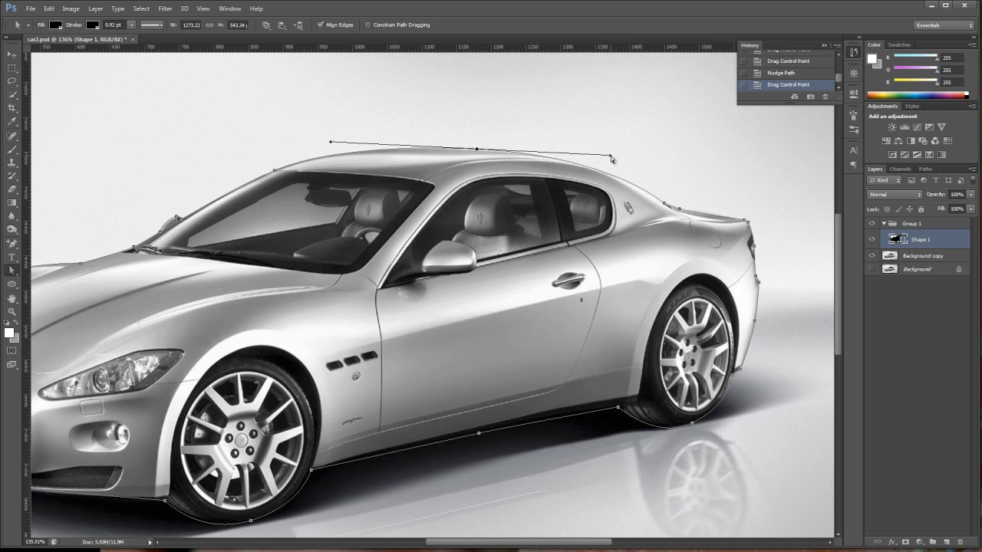
Move the anchors at the trunk and rear bumper to trace the car's rear edge.
{"action": "left_click", "coordinate": [746, 221]}
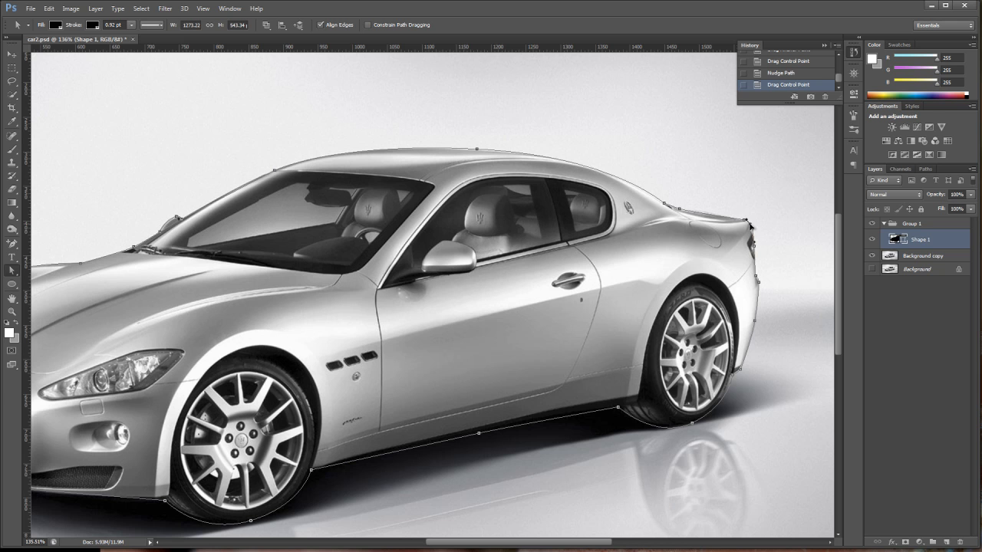
{"action": "left_click_drag", "start_coordinate": [749, 224], "coordinate": [750, 224]}
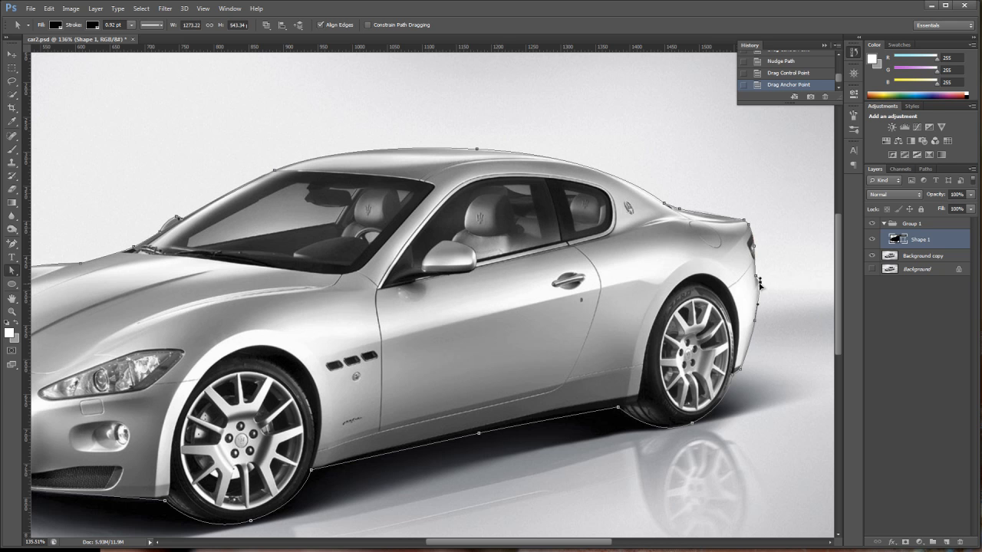
{"action": "left_click_drag", "start_coordinate": [760, 284], "coordinate": [757, 282]}
{"action": "left_click_drag", "start_coordinate": [752, 276], "coordinate": [756, 280]}
Hide the photo layer to check the silhouette, fit the canvas on screen, and show the photo again.
{"action": "left_click", "coordinate": [872, 256]}
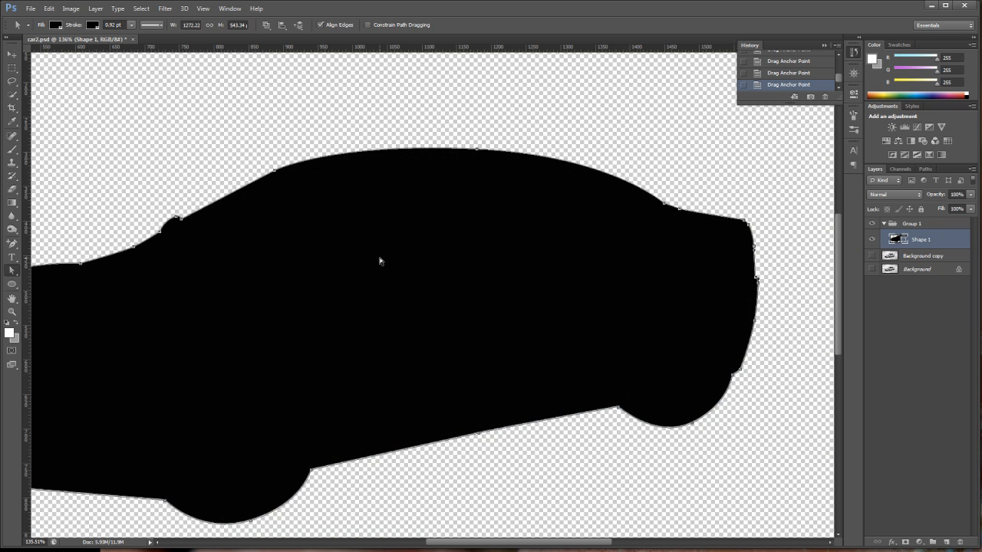
{"action": "mouse_move", "coordinate": [562, 540]}
{"action": "left_mouse_down"}
{"action": "mouse_move", "coordinate": [508, 544]}
{"action": "mouse_move", "coordinate": [570, 542]}
{"action": "left_mouse_up"}
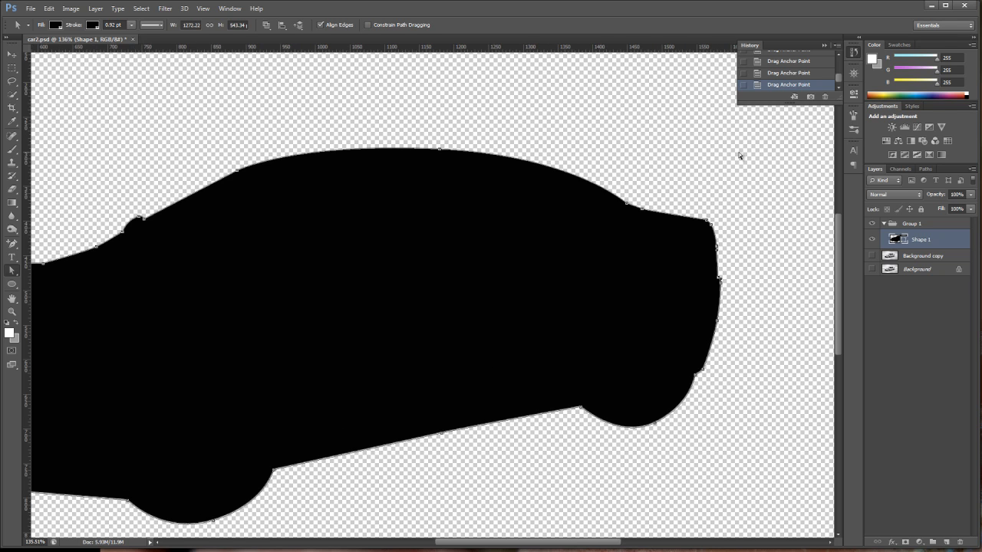
{"action": "left_click_drag", "start_coordinate": [558, 543], "coordinate": [519, 543]}
{"action": "double_click", "coordinate": [12, 297]}
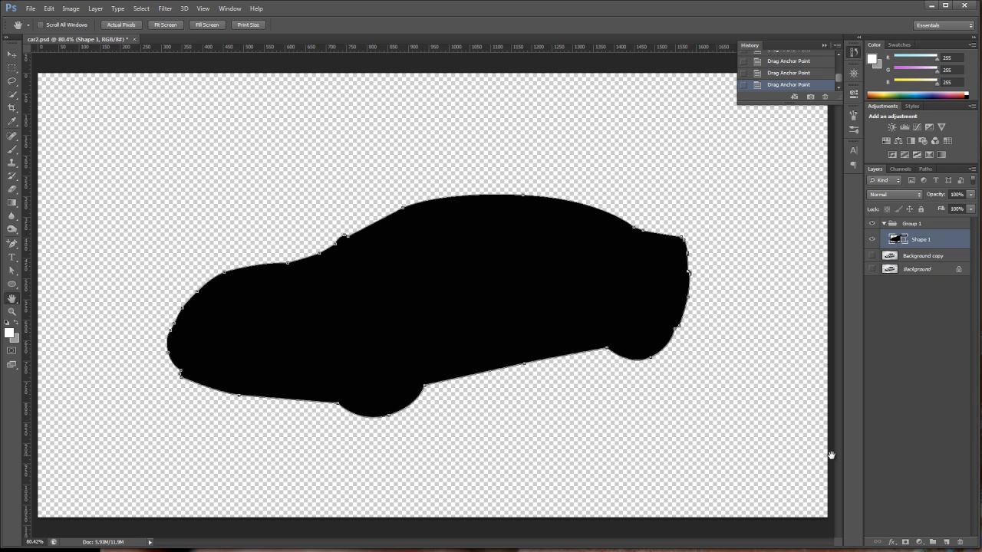
{"action": "left_click", "coordinate": [871, 256]}
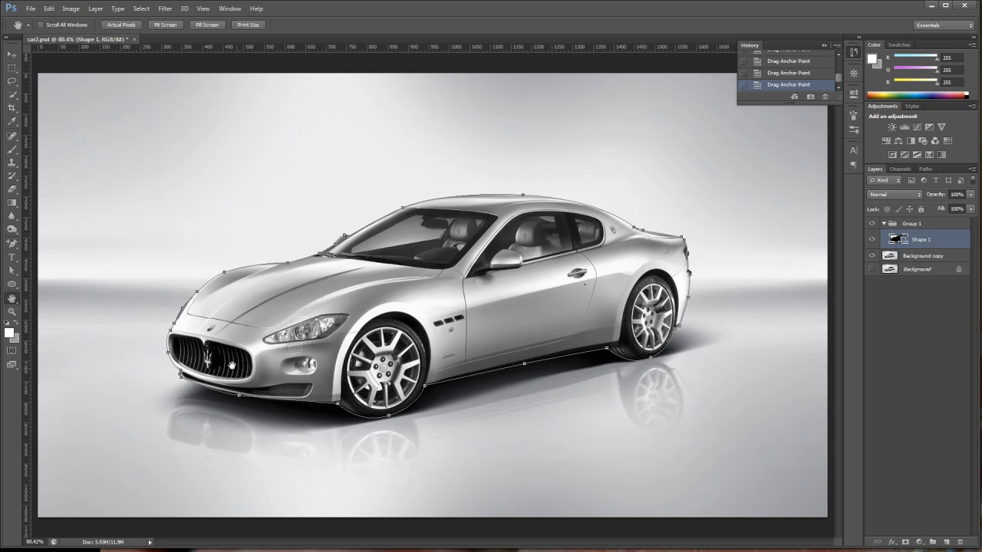
Rename the Shape 1 layer to indside.
{"action": "left_click", "coordinate": [925, 256]}
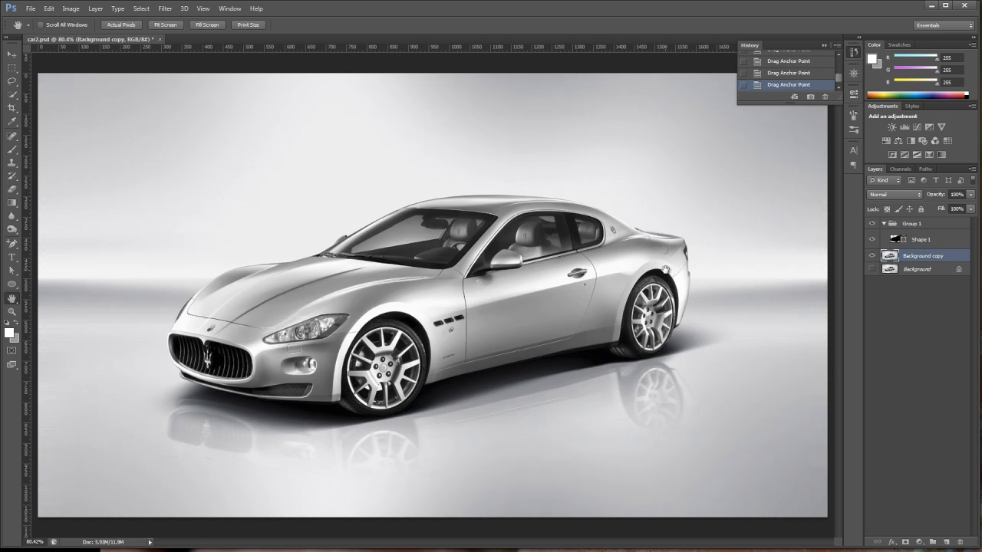
{"action": "left_click", "coordinate": [944, 242]}
{"action": "double_click", "coordinate": [923, 240]}
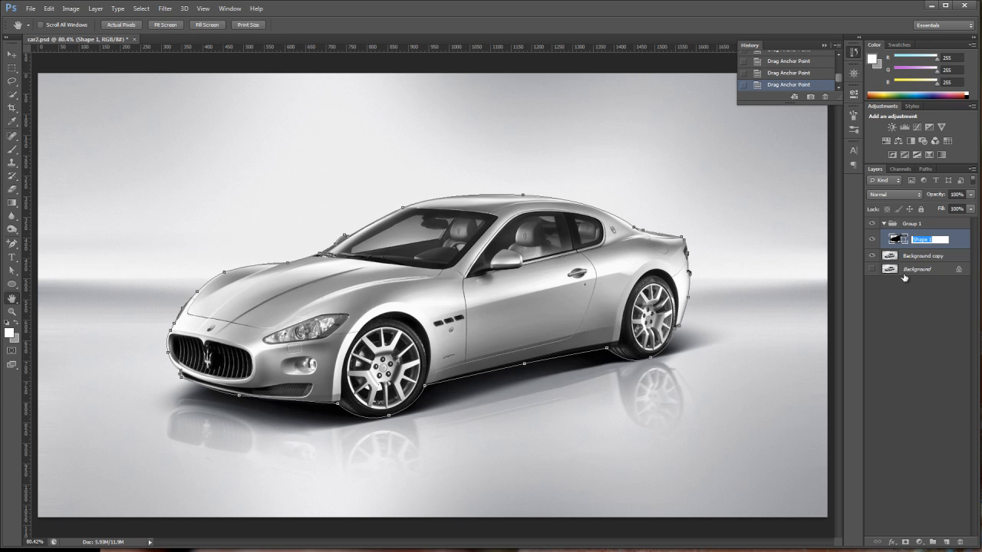
{"action": "key", "text": "BackSpace"}
{"action": "key", "text": "Return"}
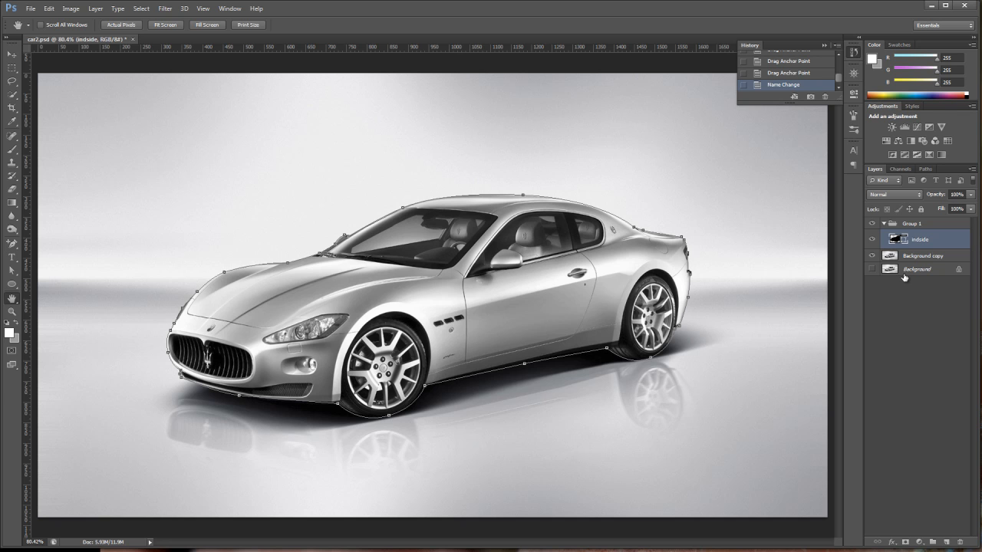
Duplicate the indside layer and rename the copy outside.
{"action": "left_click_drag", "start_coordinate": [917, 238], "coordinate": [948, 541]}
{"action": "double_click", "coordinate": [930, 240]}
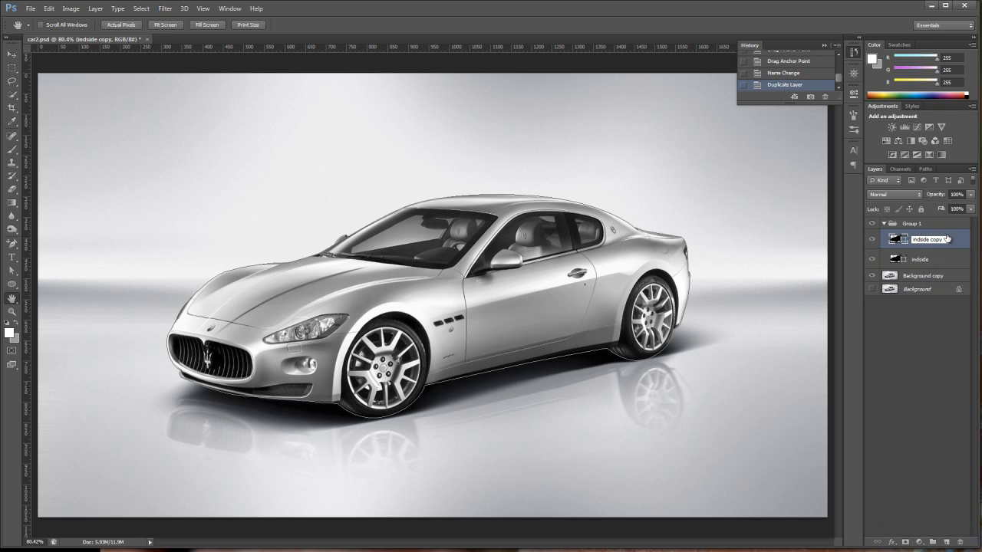
{"action": "key", "text": "ctrl+a"}
{"action": "type", "text": "o"}
{"action": "left_click", "coordinate": [908, 244]}
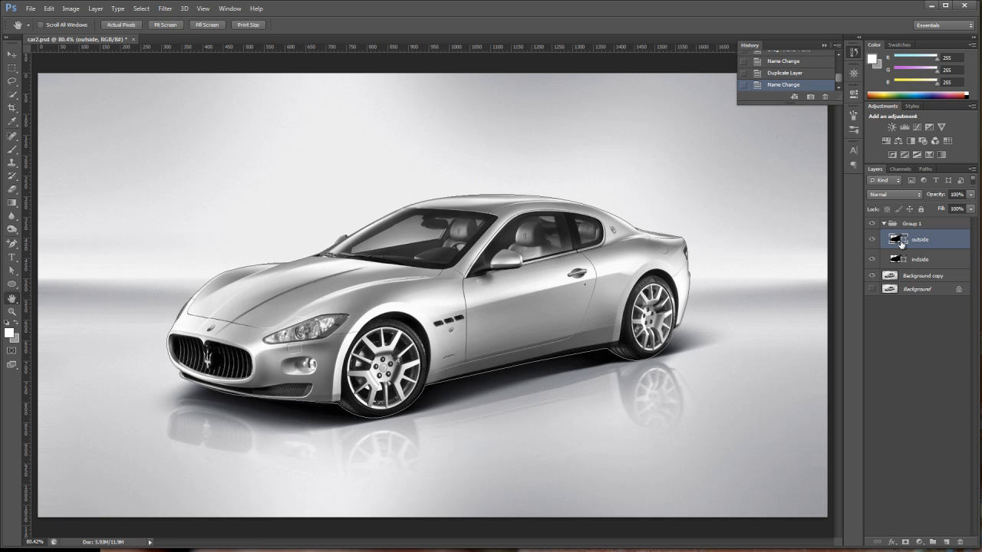
Set the outside layer's fill color to gray b6b6b6 by sampling the car body.
{"action": "double_click", "coordinate": [898, 240]}
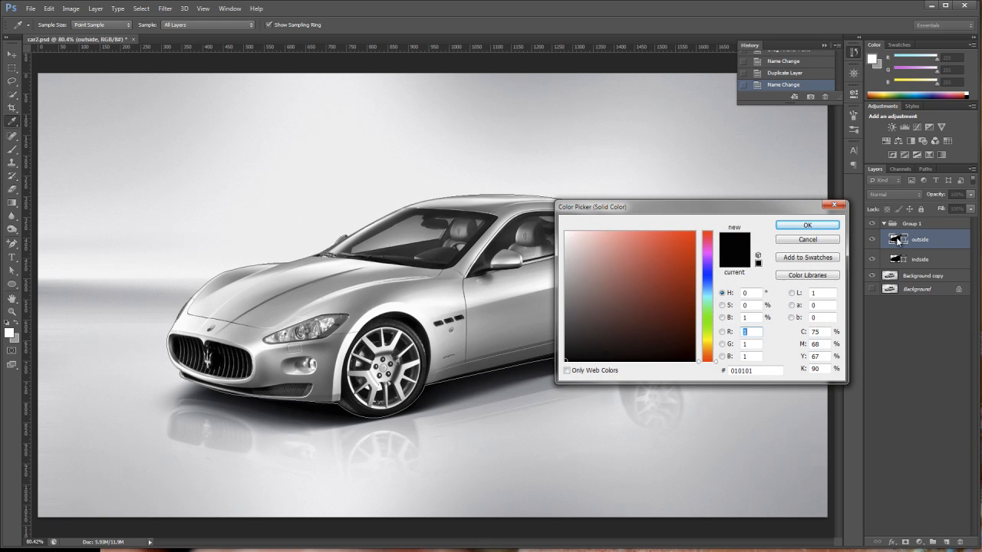
{"action": "left_click", "coordinate": [566, 232]}
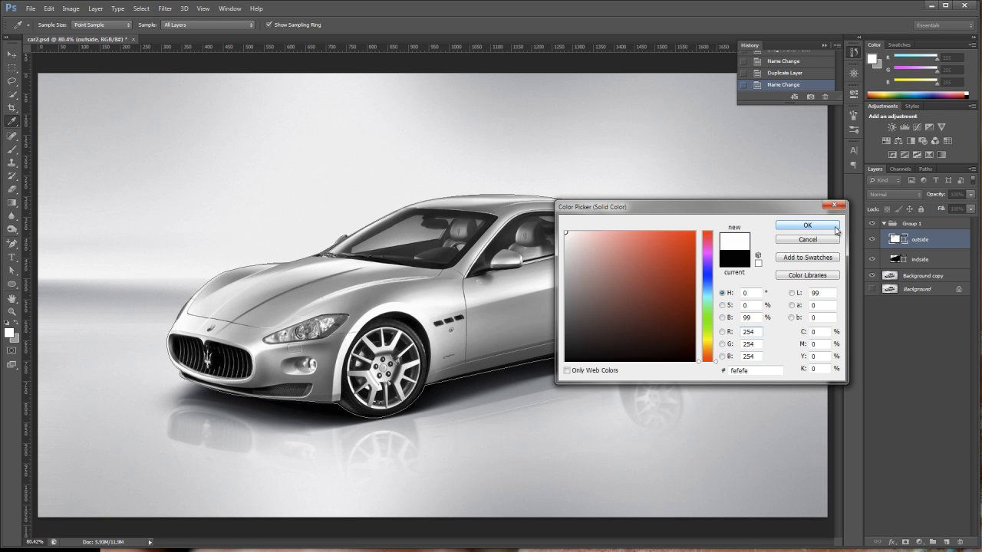
{"action": "left_click", "coordinate": [440, 307]}
{"action": "left_click", "coordinate": [428, 292]}
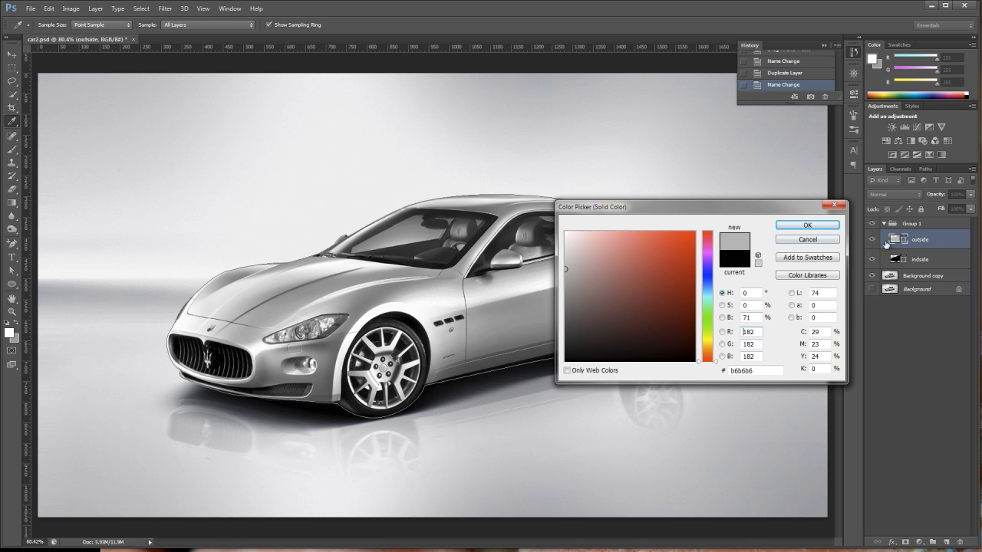
{"action": "left_click", "coordinate": [834, 224]}
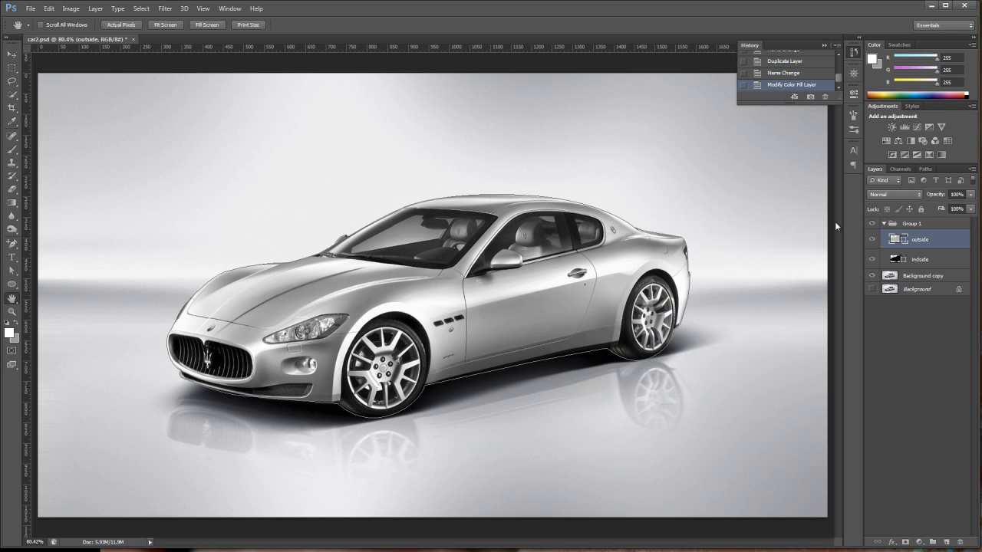
Hide and reshow the photo layer to check the gray silhouette.
{"action": "left_click", "coordinate": [873, 290]}
{"action": "left_click", "coordinate": [871, 276]}
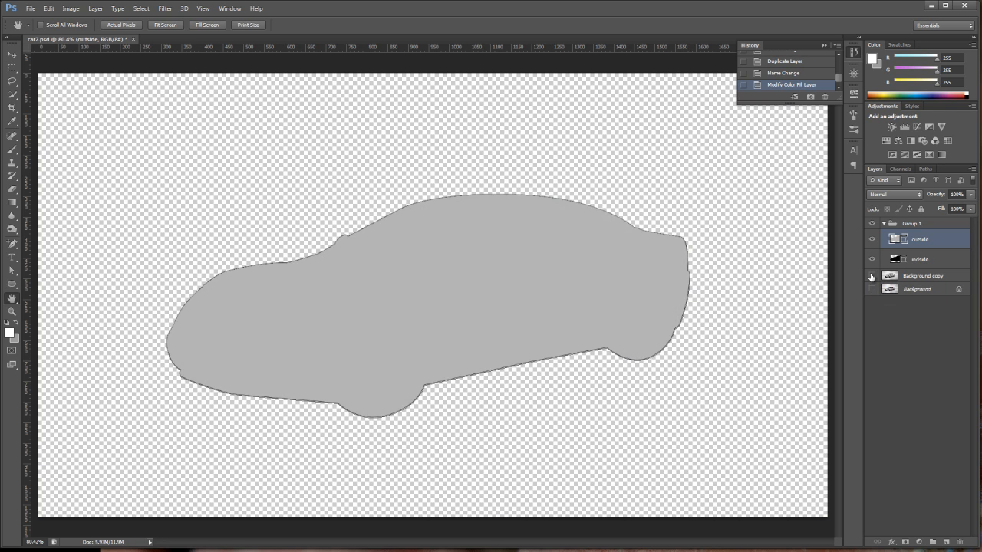
{"action": "left_click", "coordinate": [871, 276]}
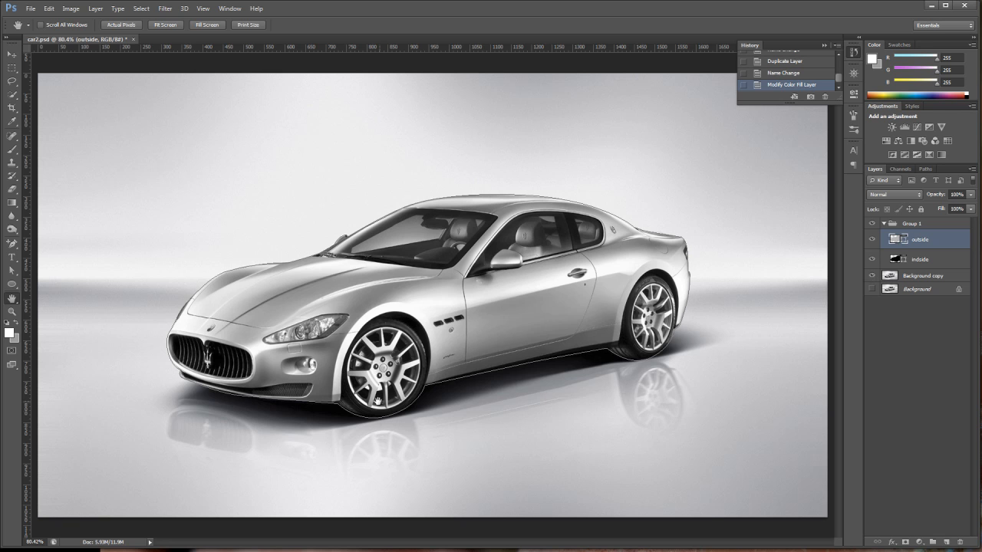
On the outside layer's path, drag the front wheel's bottom anchor up to the top of the front wheel arch.
{"action": "left_click", "coordinate": [12, 270]}
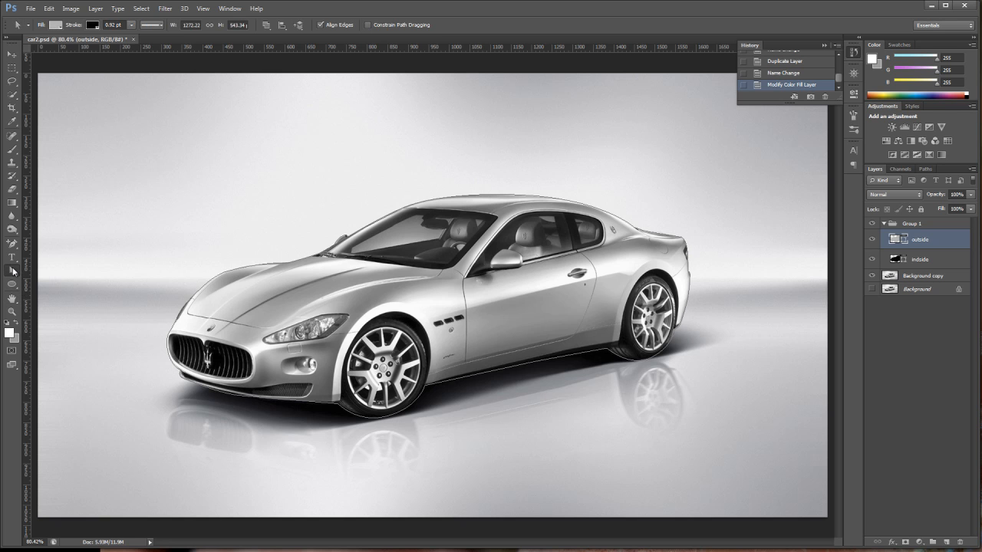
{"action": "left_click", "coordinate": [387, 418]}
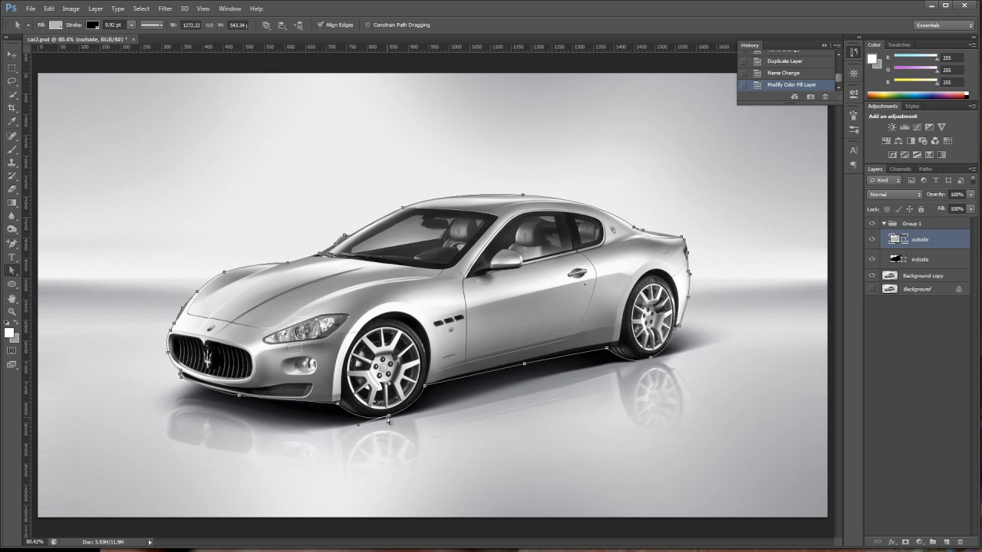
{"action": "left_click", "coordinate": [12, 311]}
{"action": "left_click_drag", "start_coordinate": [180, 151], "coordinate": [554, 490]}
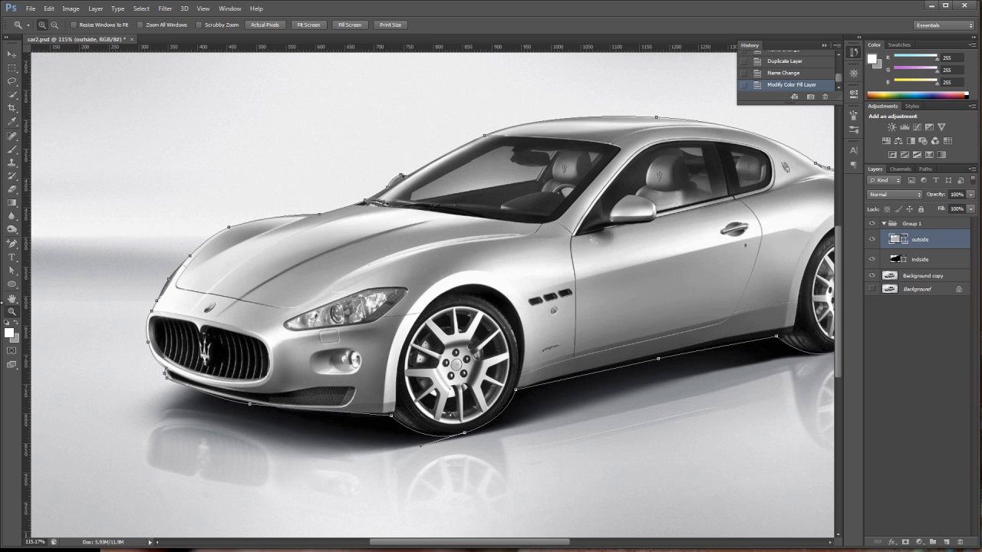
{"action": "left_click", "coordinate": [12, 271]}
{"action": "left_click_drag", "start_coordinate": [464, 433], "coordinate": [461, 289]}
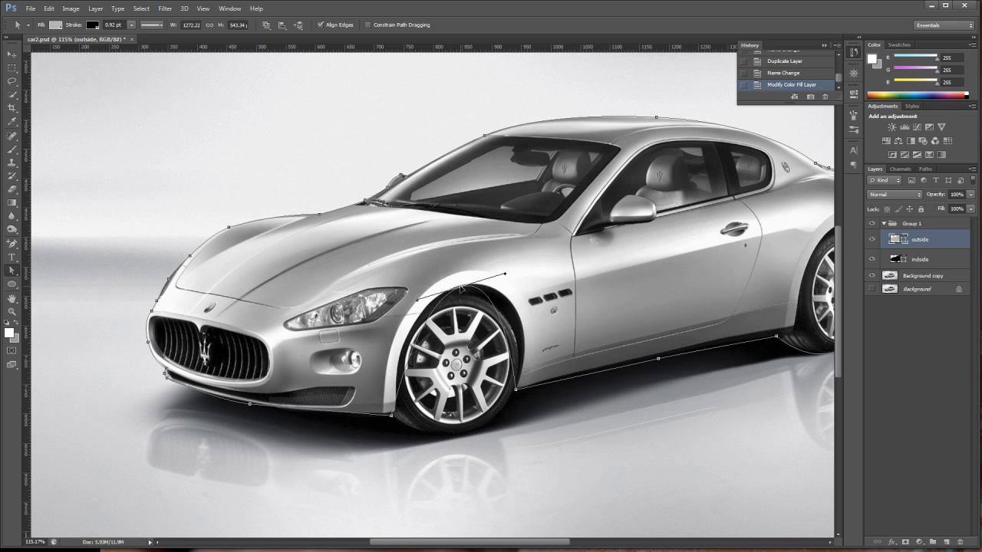
{"action": "left_click_drag", "start_coordinate": [461, 290], "coordinate": [462, 289]}
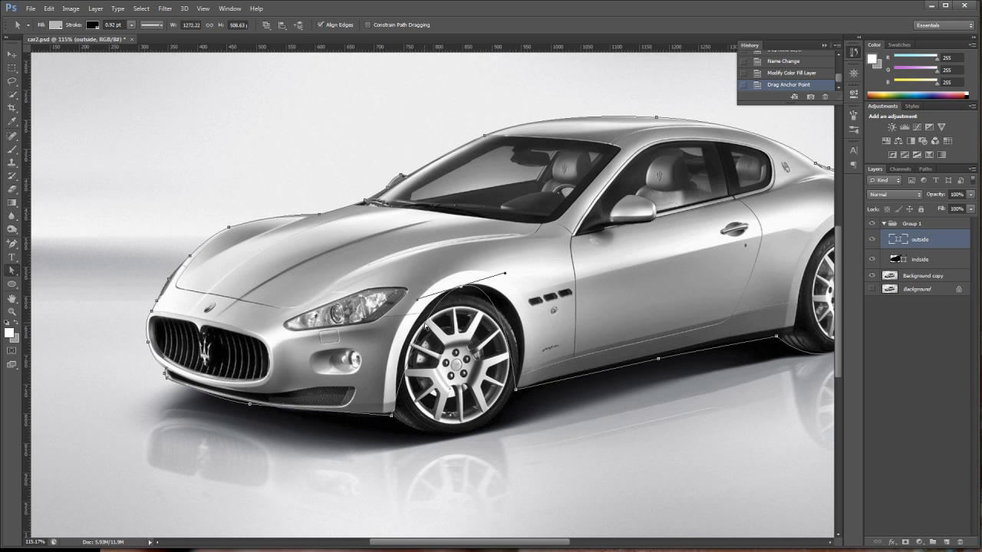
Shape the front wheel arch by adjusting the arch anchor's direction handle and moving the arch's lower anchor.
{"action": "left_click", "coordinate": [414, 300]}
{"action": "left_click", "coordinate": [468, 290]}
{"action": "left_click", "coordinate": [461, 289]}
{"action": "left_click_drag", "start_coordinate": [417, 300], "coordinate": [389, 309]}
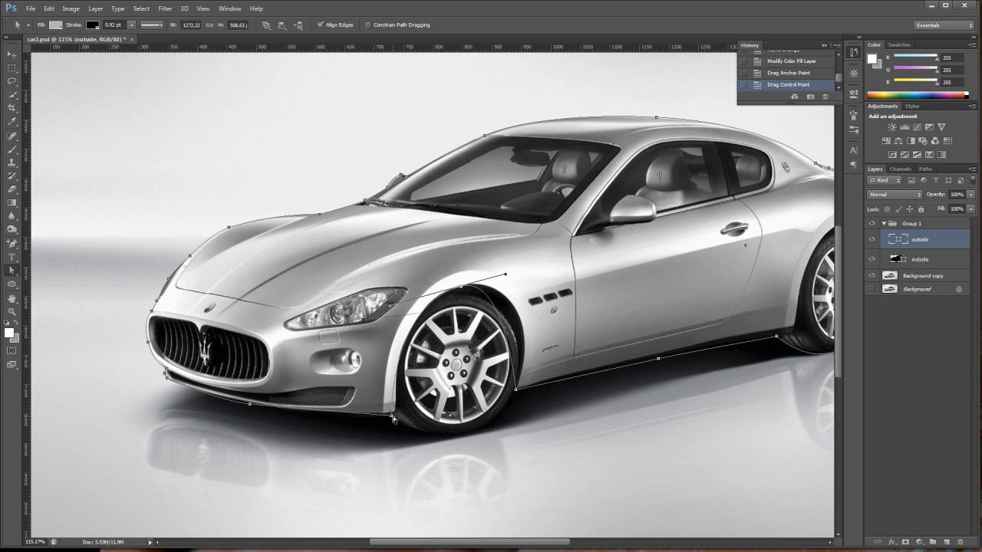
{"action": "left_click_drag", "start_coordinate": [391, 418], "coordinate": [395, 415]}
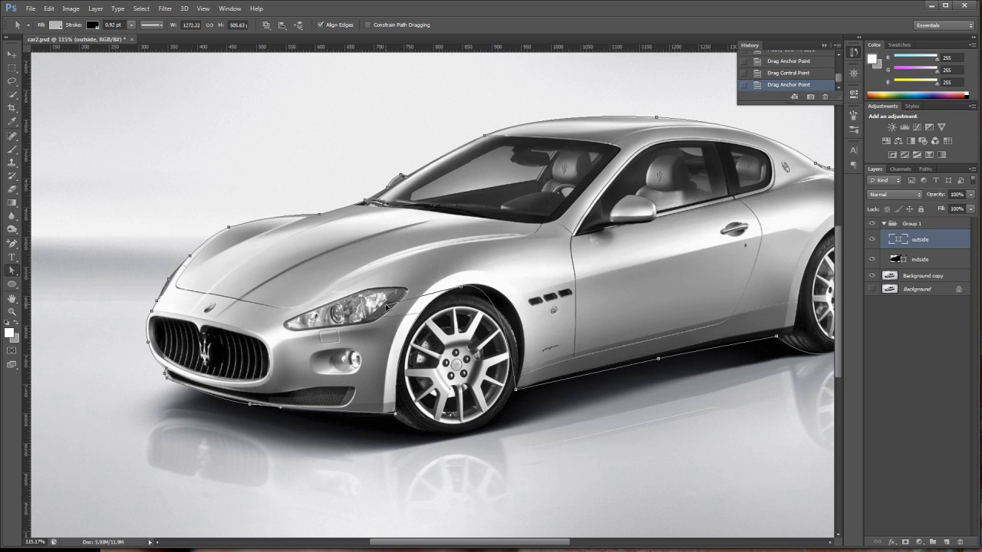
Refine the front wheel arch's top anchor and its direction handles to trace the arch edge.
{"action": "left_click_drag", "start_coordinate": [386, 305], "coordinate": [385, 305]}
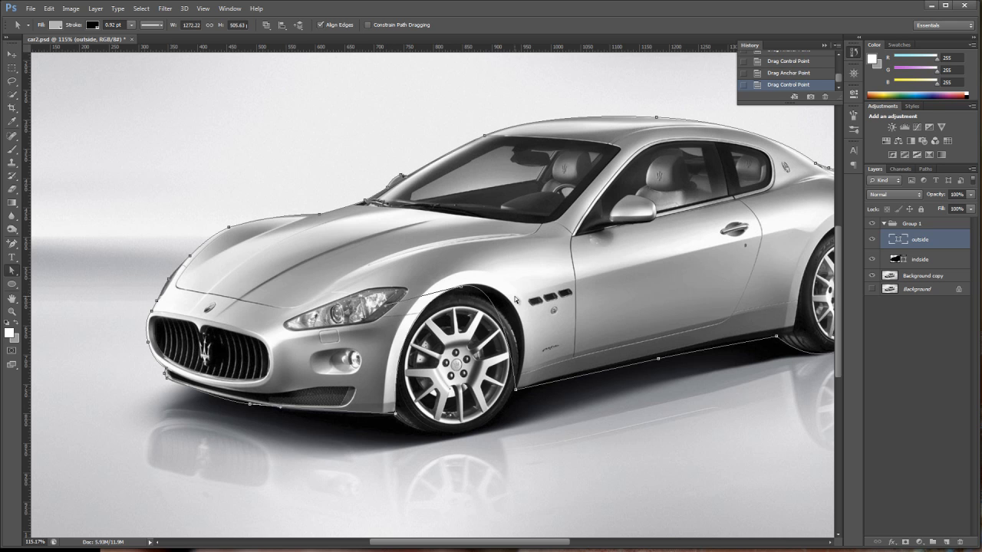
{"action": "left_click", "coordinate": [461, 287]}
{"action": "left_click_drag", "start_coordinate": [505, 274], "coordinate": [540, 265]}
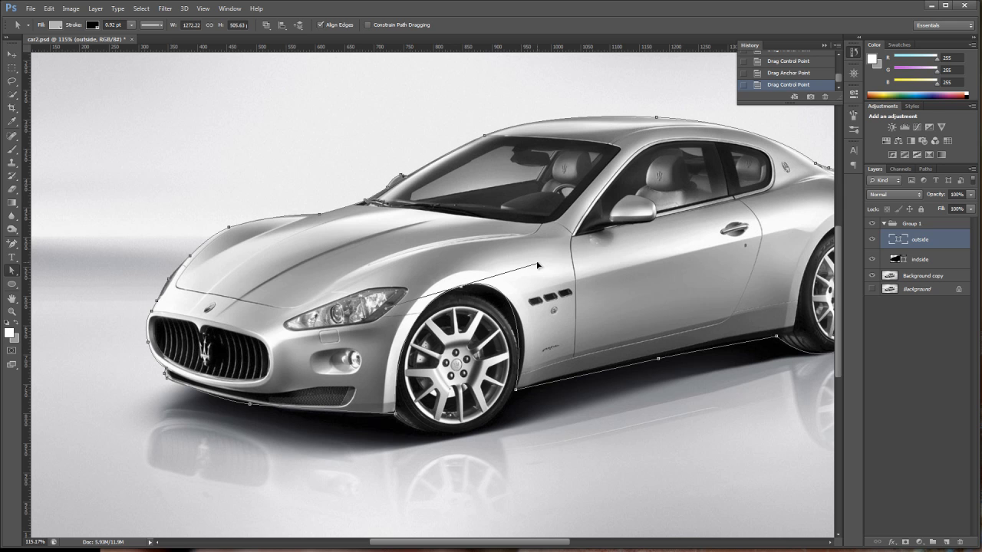
{"action": "mouse_move", "coordinate": [538, 265]}
{"action": "left_mouse_down"}
{"action": "mouse_move", "coordinate": [564, 290]}
{"action": "mouse_move", "coordinate": [535, 283]}
{"action": "mouse_move", "coordinate": [538, 267]}
{"action": "left_mouse_up"}
{"action": "mouse_move", "coordinate": [538, 268]}
{"action": "left_mouse_down"}
{"action": "mouse_move", "coordinate": [554, 288]}
{"action": "mouse_move", "coordinate": [550, 277]}
{"action": "left_mouse_up"}
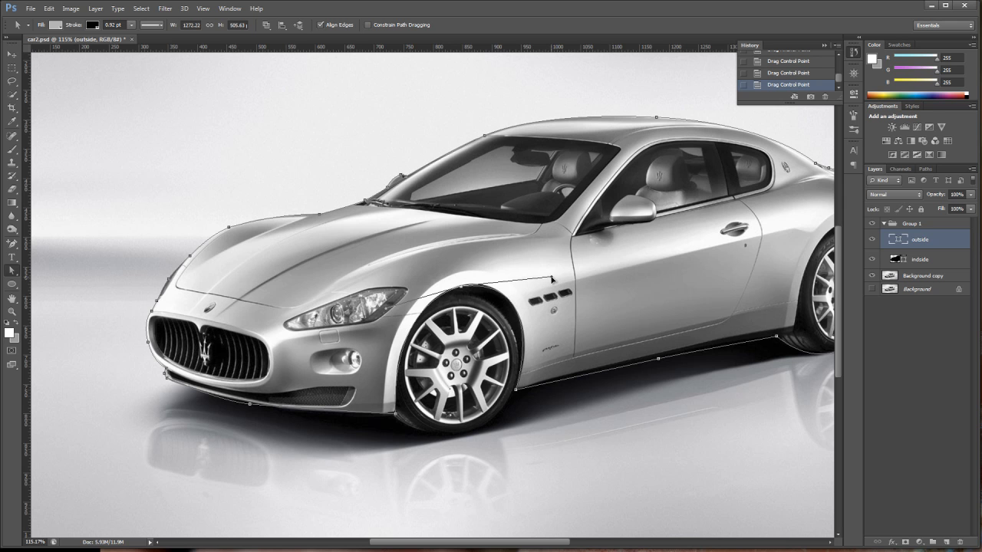
{"action": "left_click_drag", "start_coordinate": [462, 289], "coordinate": [464, 289]}
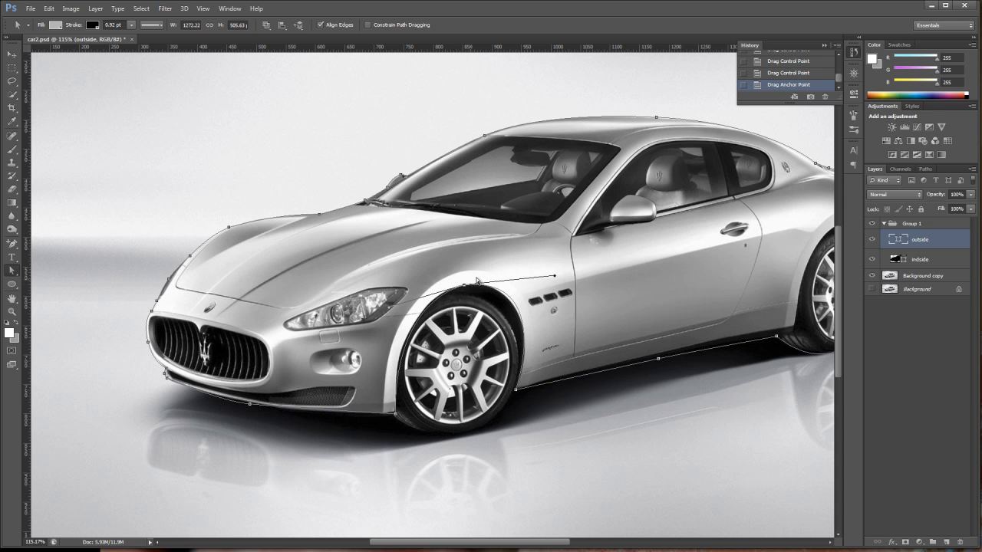
{"action": "left_click_drag", "start_coordinate": [551, 277], "coordinate": [551, 284]}
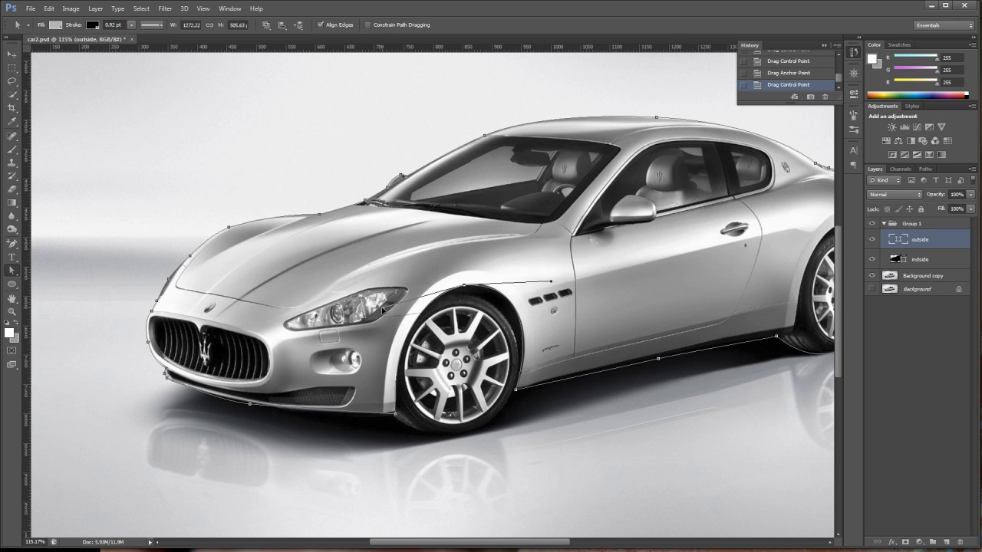
{"action": "left_click_drag", "start_coordinate": [382, 308], "coordinate": [382, 307]}
Drag the rear wheel's bottom anchor up to the top of the rear wheel arch.
{"action": "left_click_drag", "start_coordinate": [492, 545], "coordinate": [546, 549]}
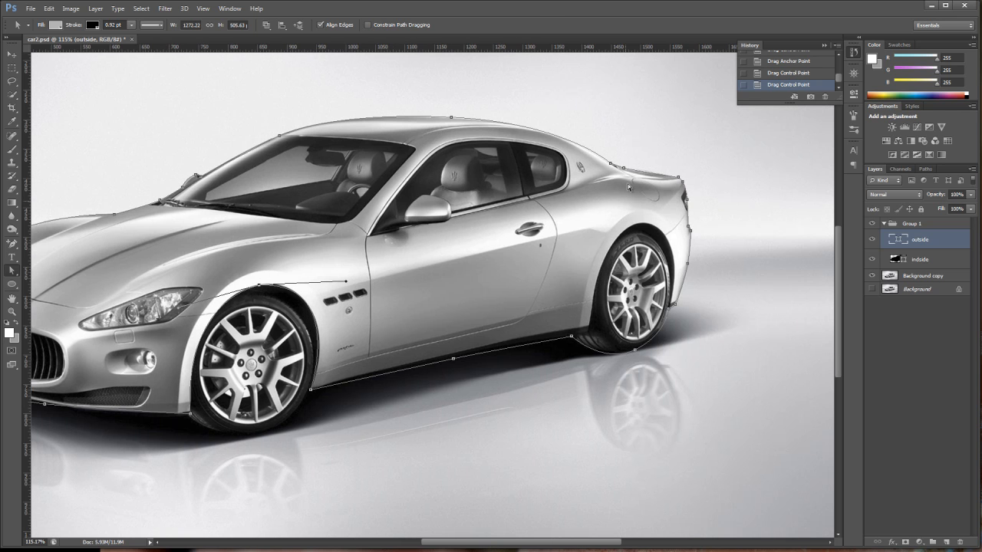
{"action": "left_click", "coordinate": [635, 351]}
{"action": "left_click_drag", "start_coordinate": [637, 353], "coordinate": [640, 228]}
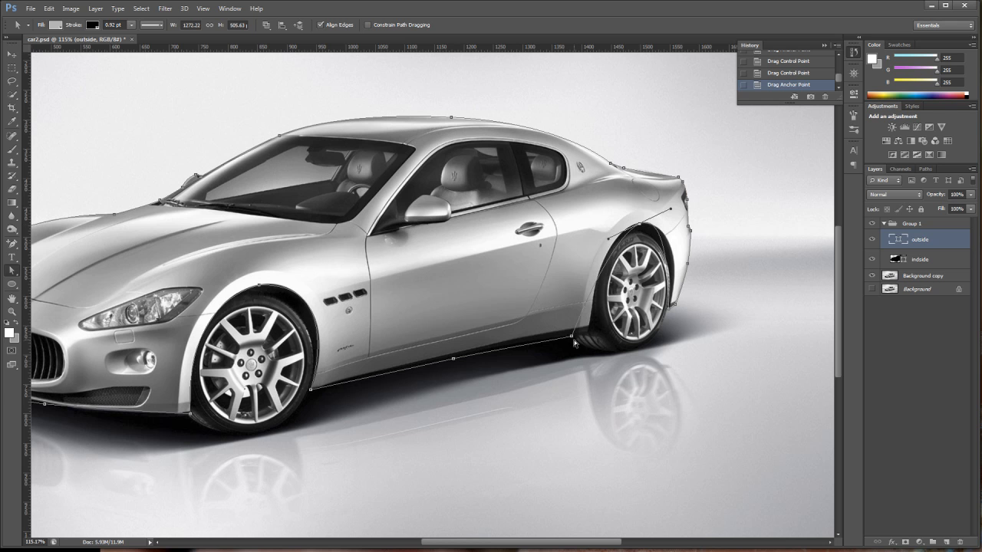
Adjust the rear arch's lower anchor and the top anchor's direction handles to trace the rear wheel arch.
{"action": "left_click_drag", "start_coordinate": [572, 338], "coordinate": [589, 335]}
{"action": "left_click_drag", "start_coordinate": [604, 241], "coordinate": [690, 219]}
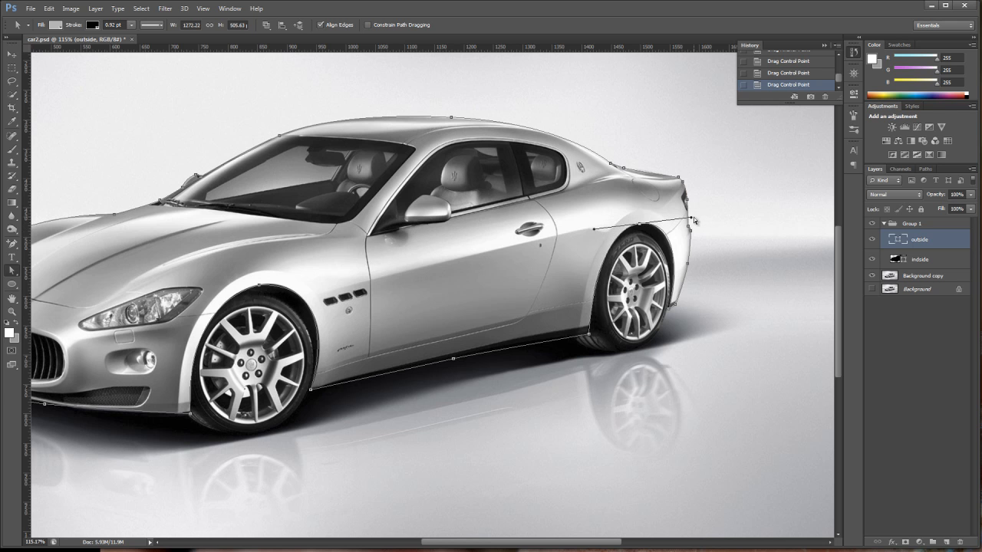
{"action": "left_click_drag", "start_coordinate": [692, 220], "coordinate": [694, 221]}
Hide the photo layer and fit the canvas on screen to inspect the silhouette with wheel cutouts.
{"action": "left_click", "coordinate": [872, 278]}
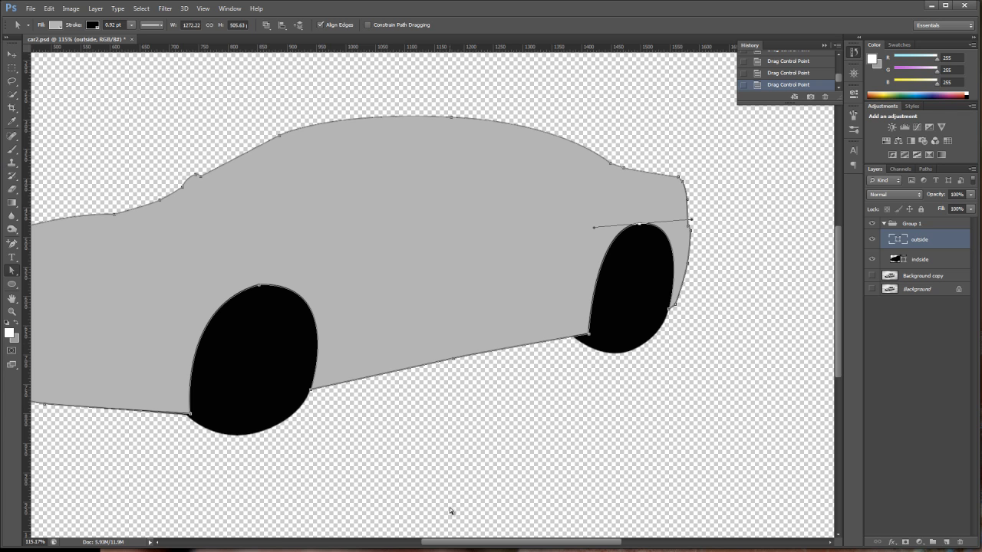
{"action": "double_click", "coordinate": [11, 299]}
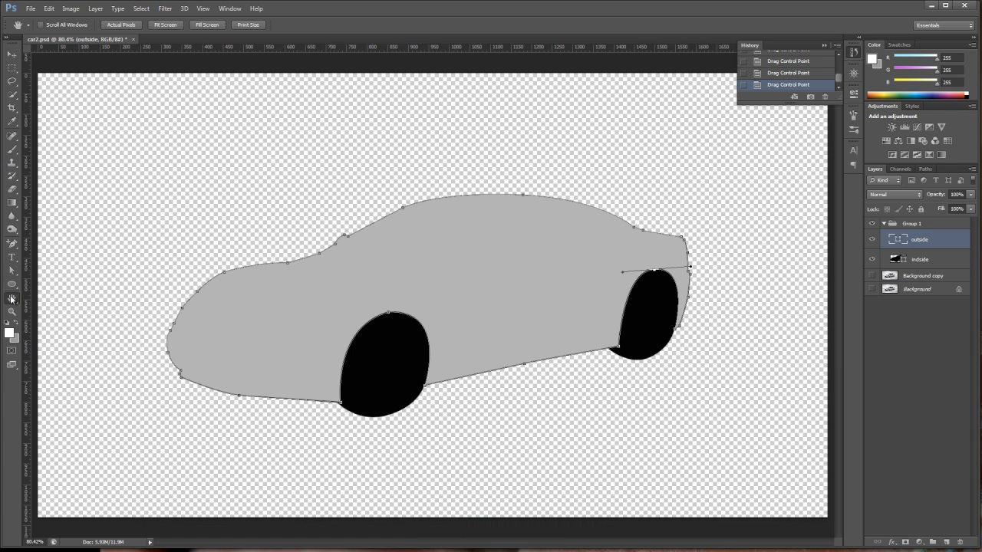